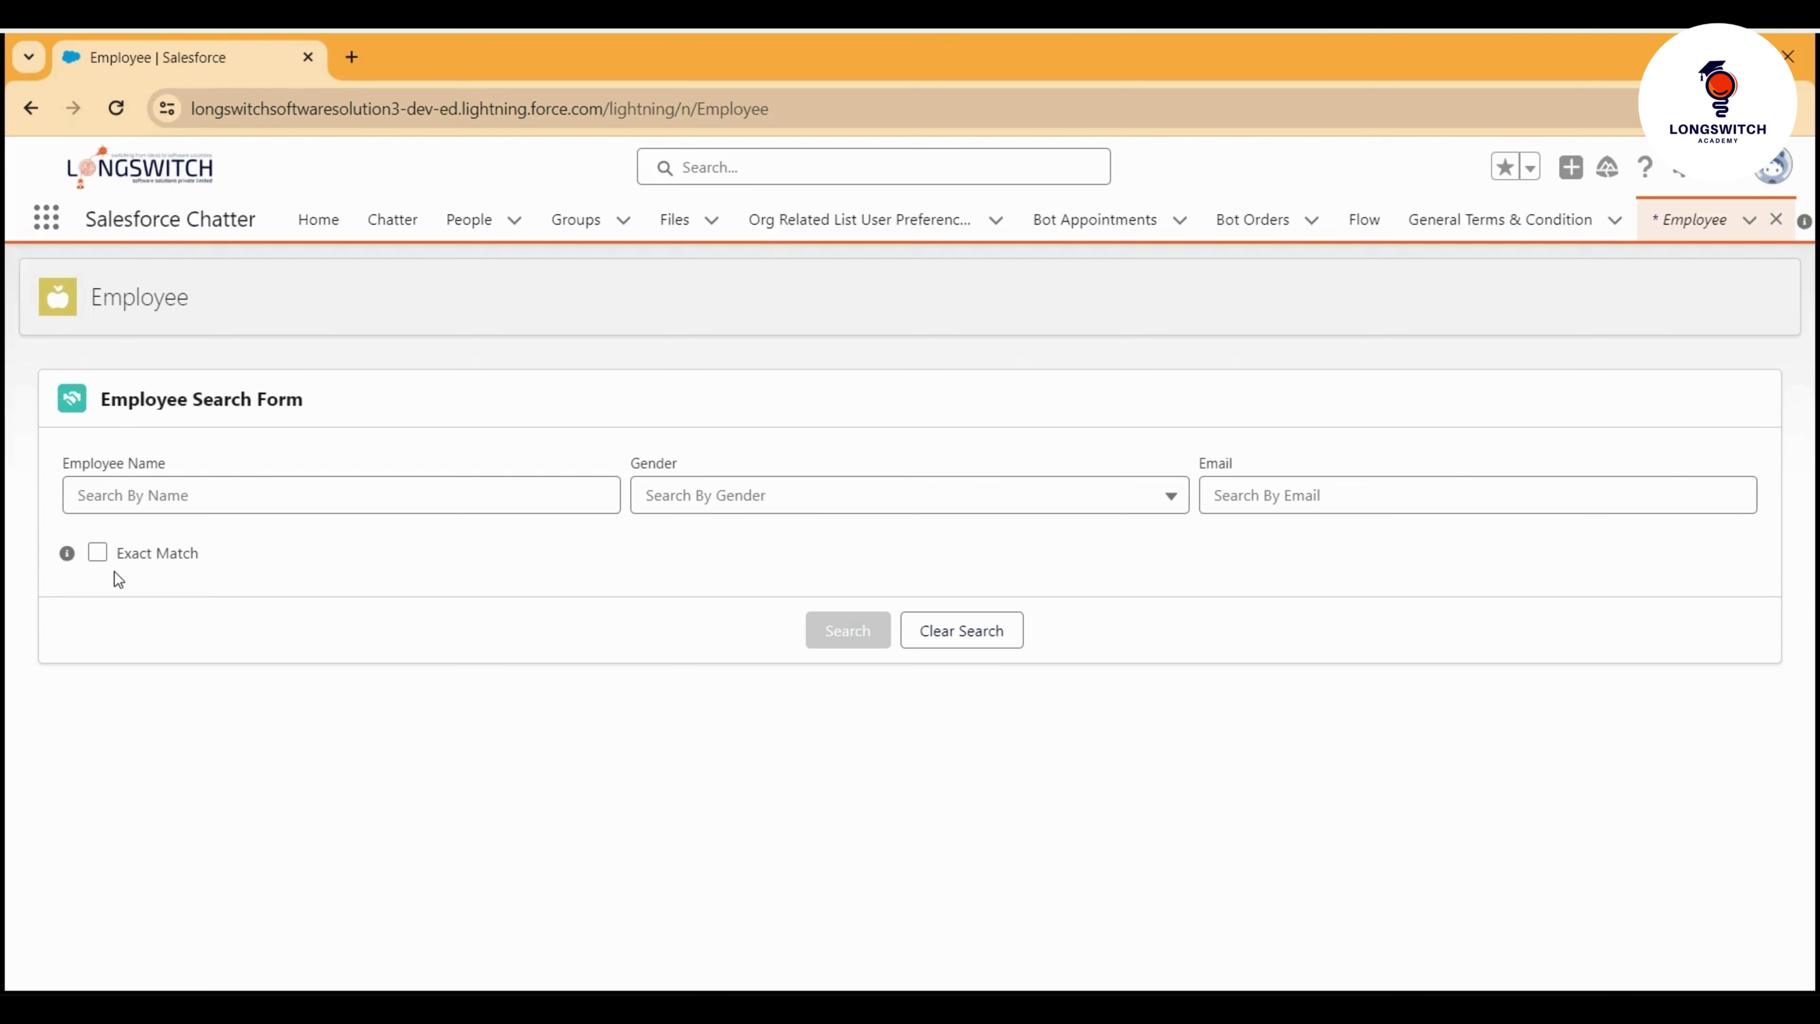
# - Search for employee name 'shubham', adding its filter chip and returning No Data Found
pyautogui.click(278, 501)
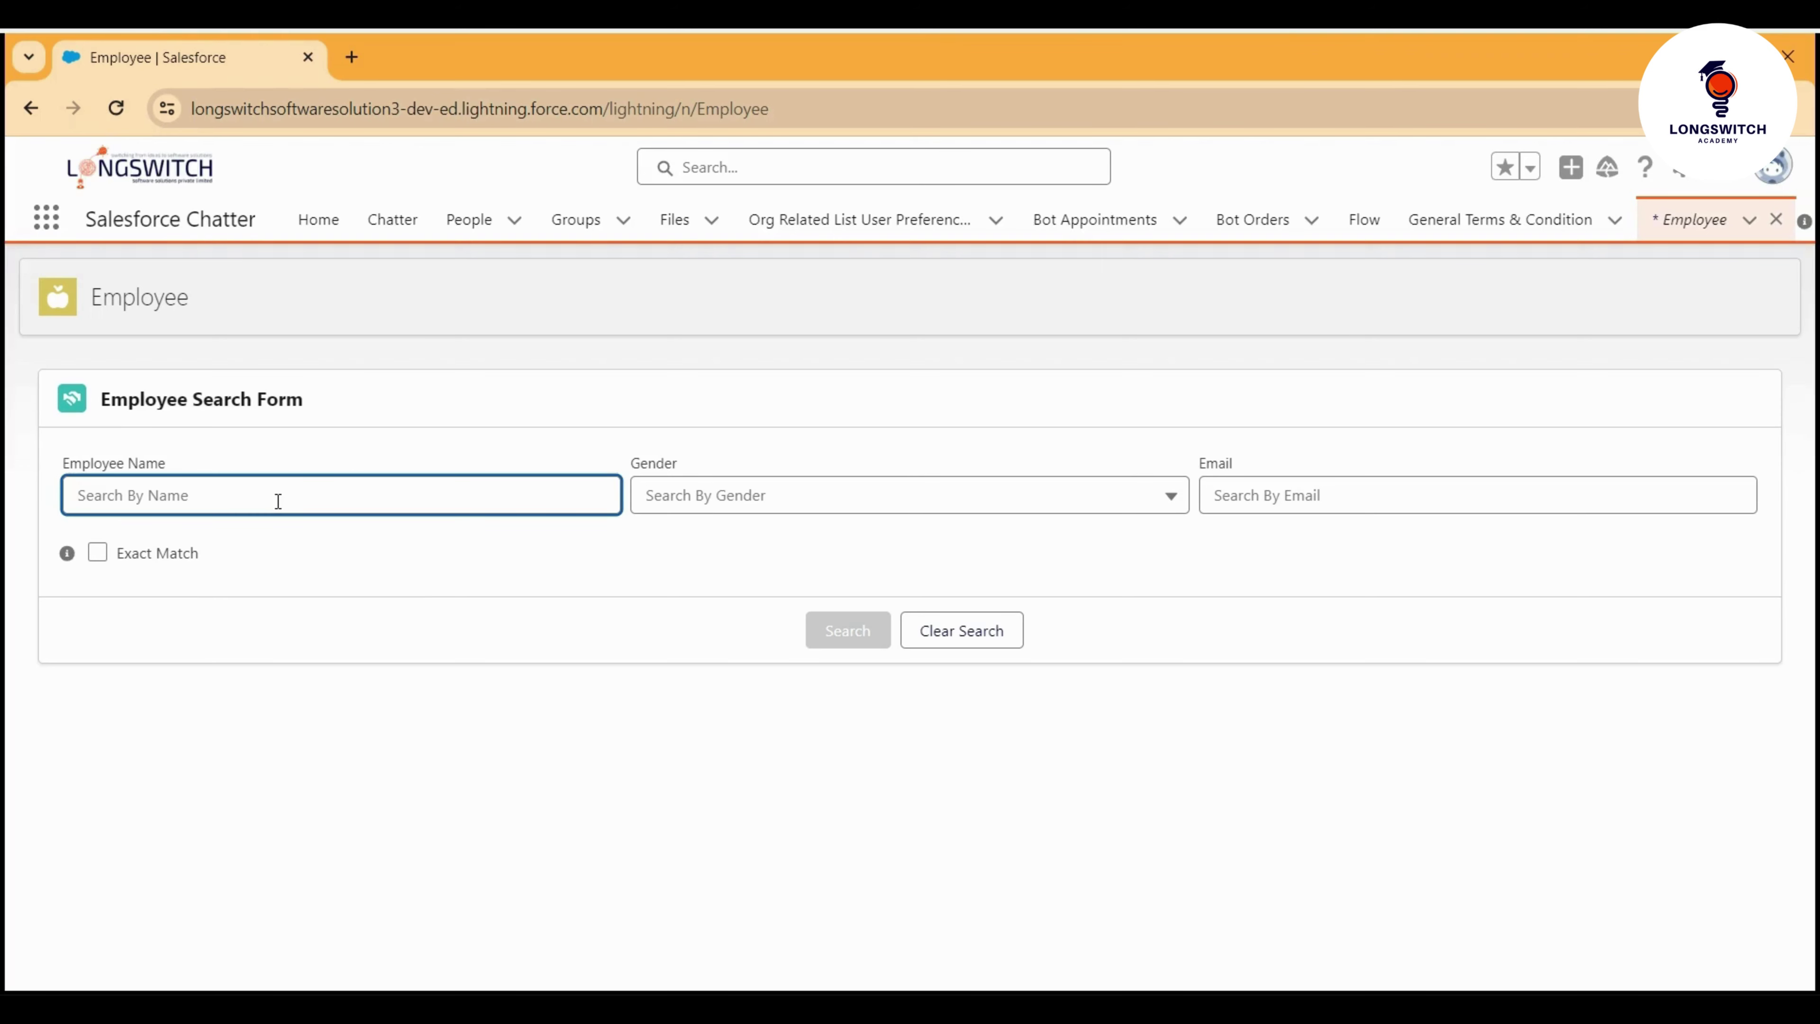
pyautogui.write('shubham')
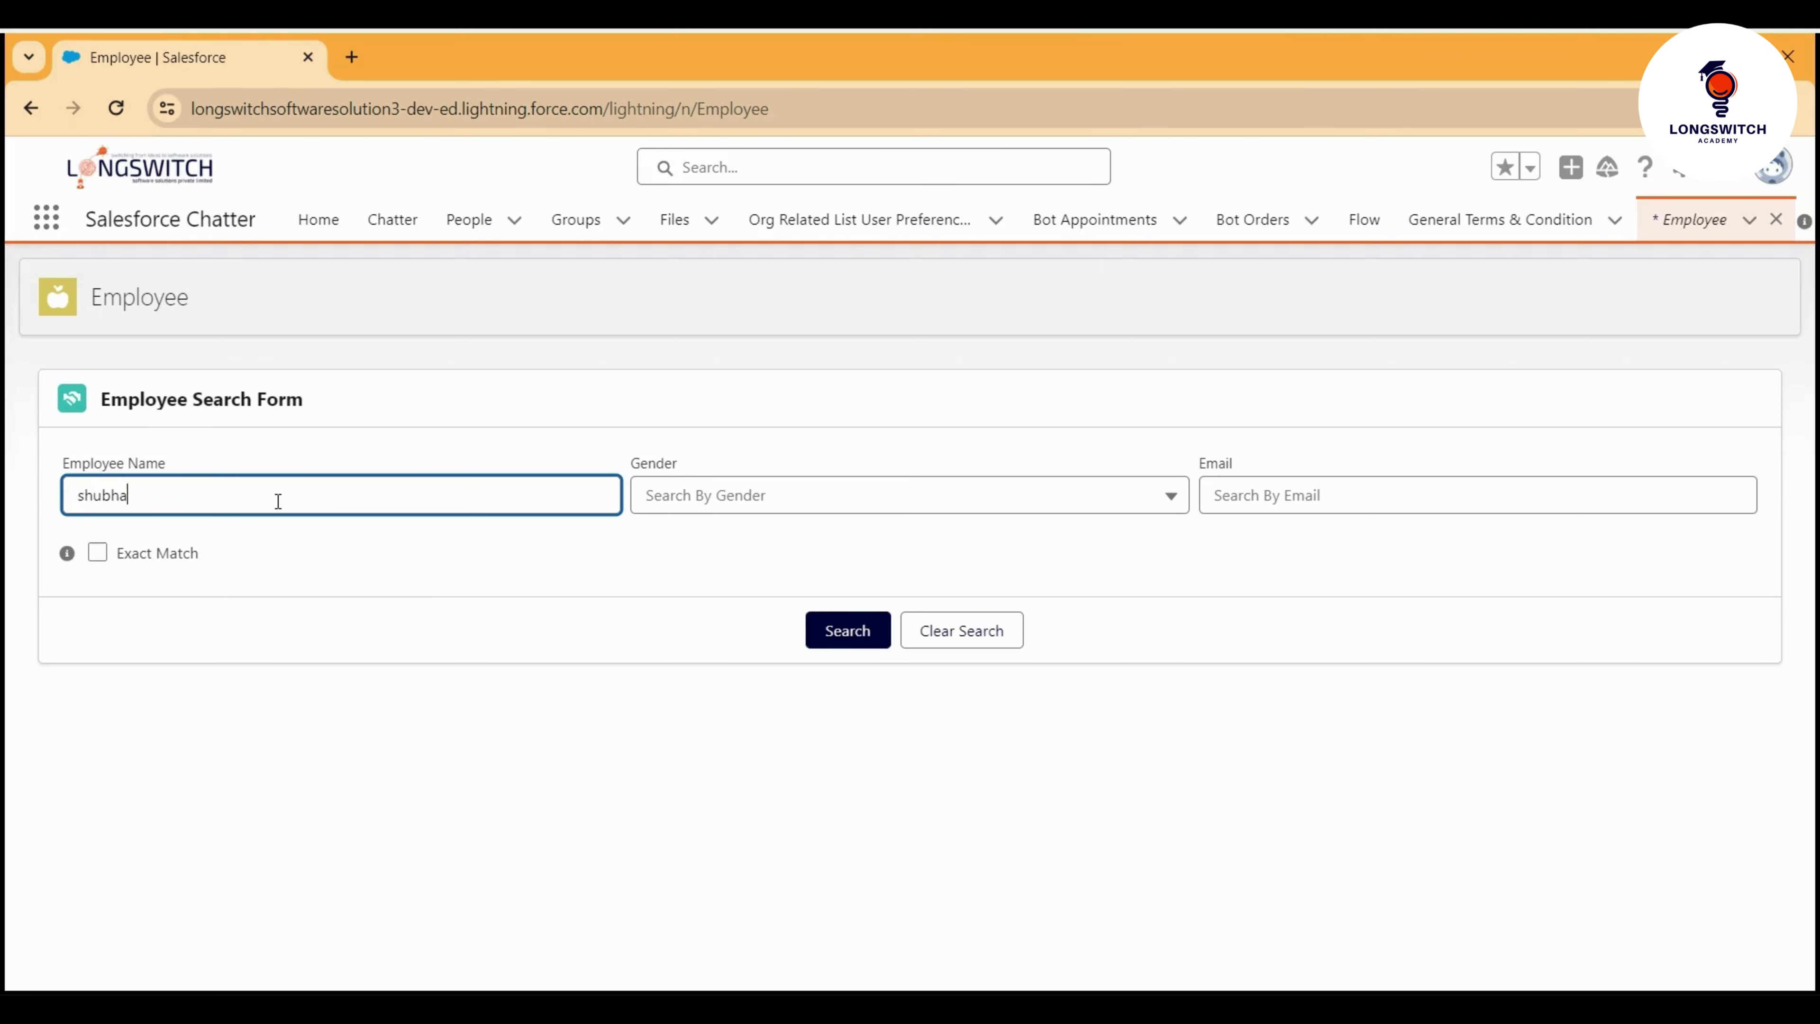
pyautogui.click(602, 560)
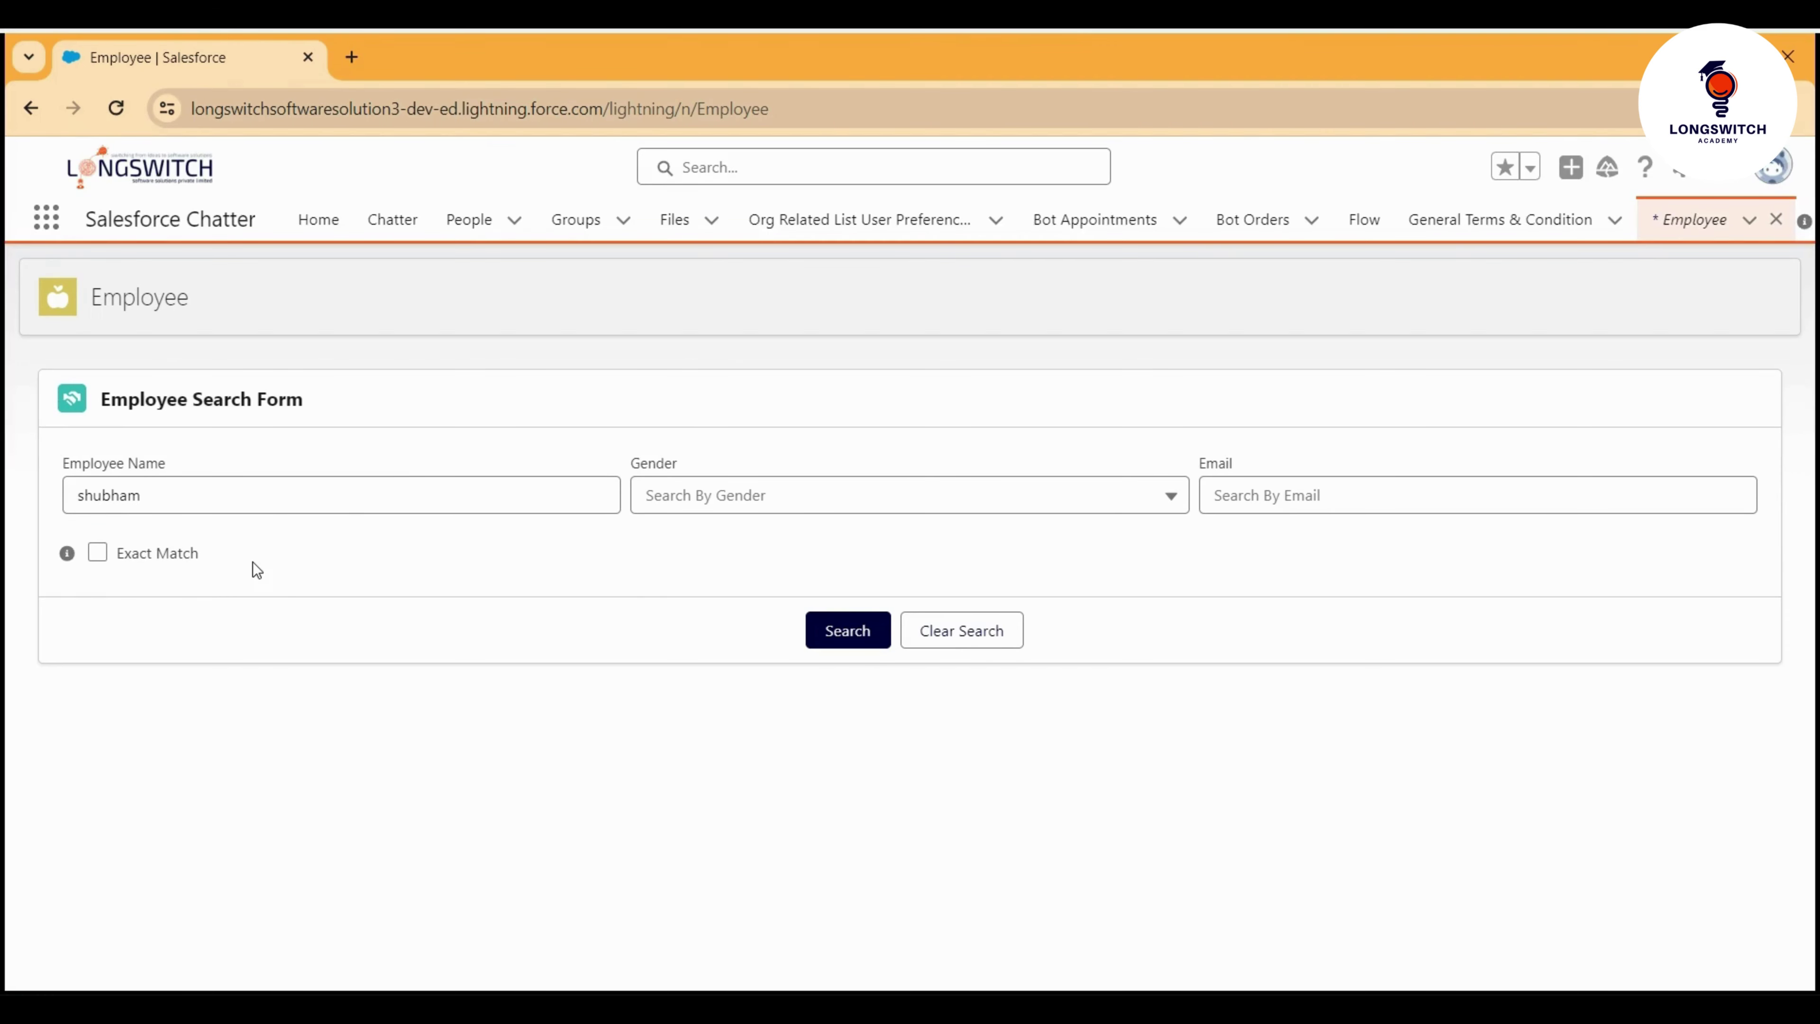
pyautogui.click(866, 633)
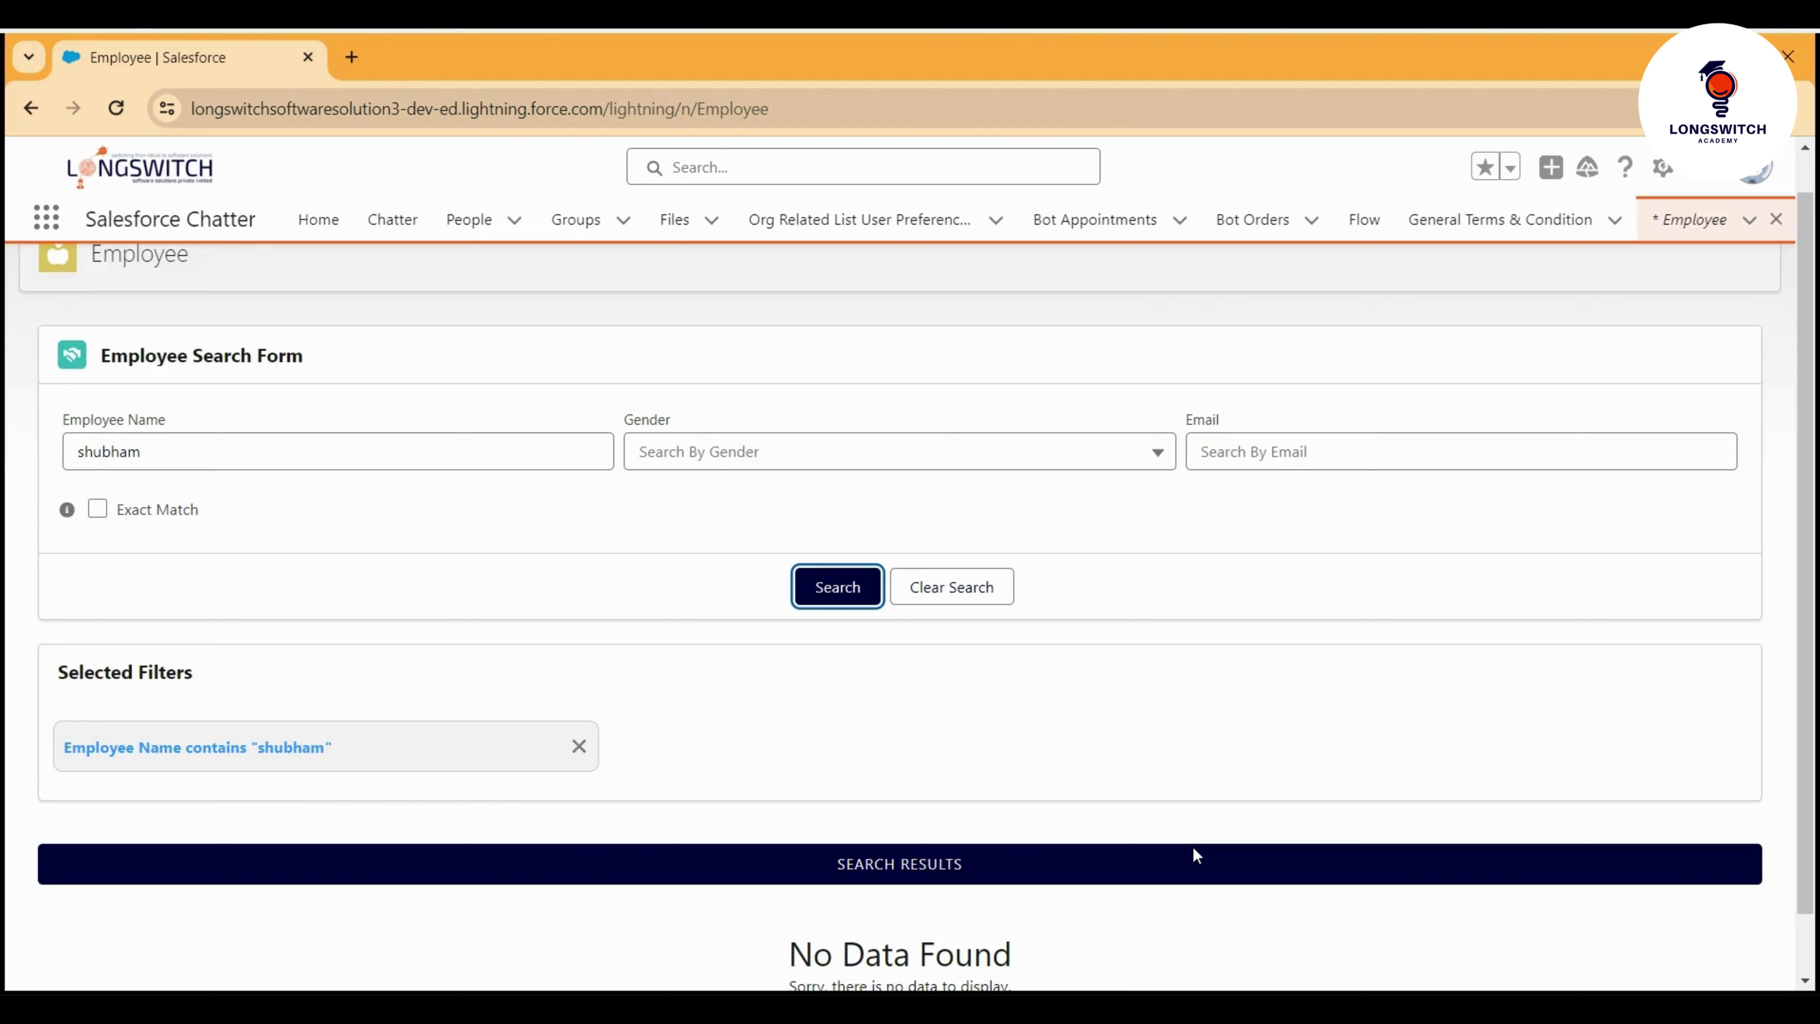
pyautogui.scroll(-1, 829, 895)
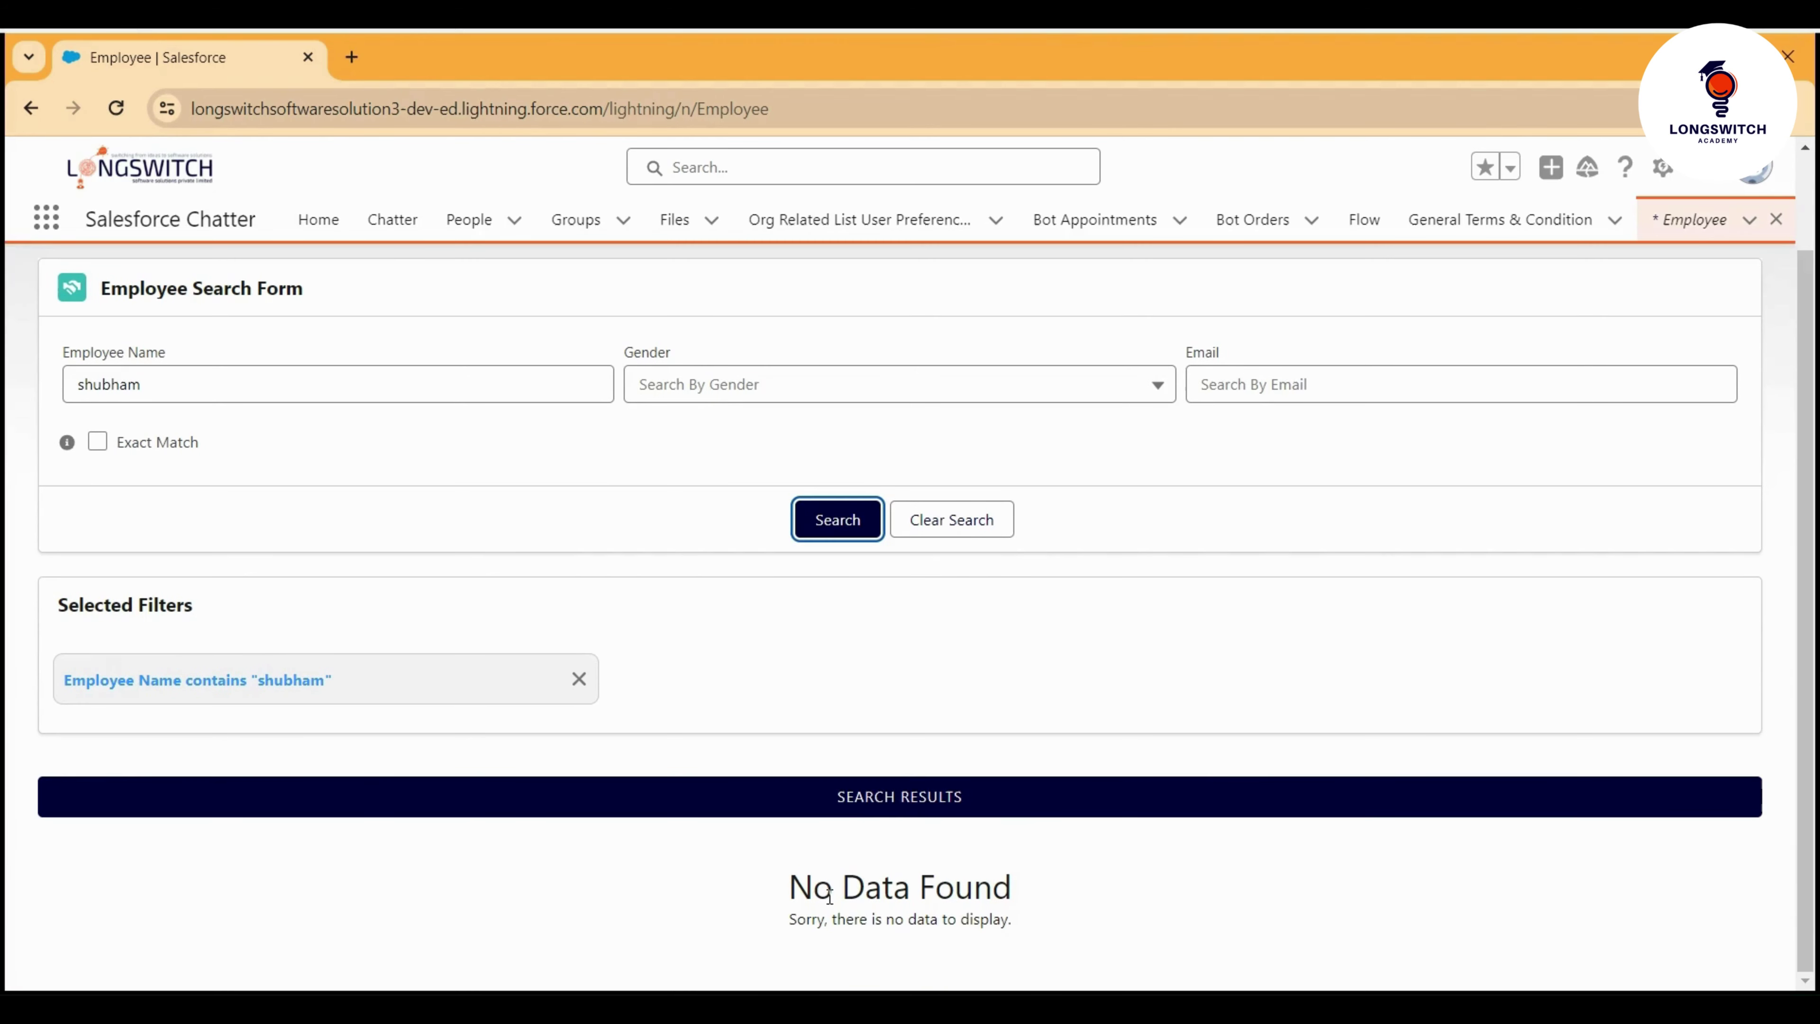
# - Clear the name search and search employees by Male gender
pyautogui.click(961, 520)
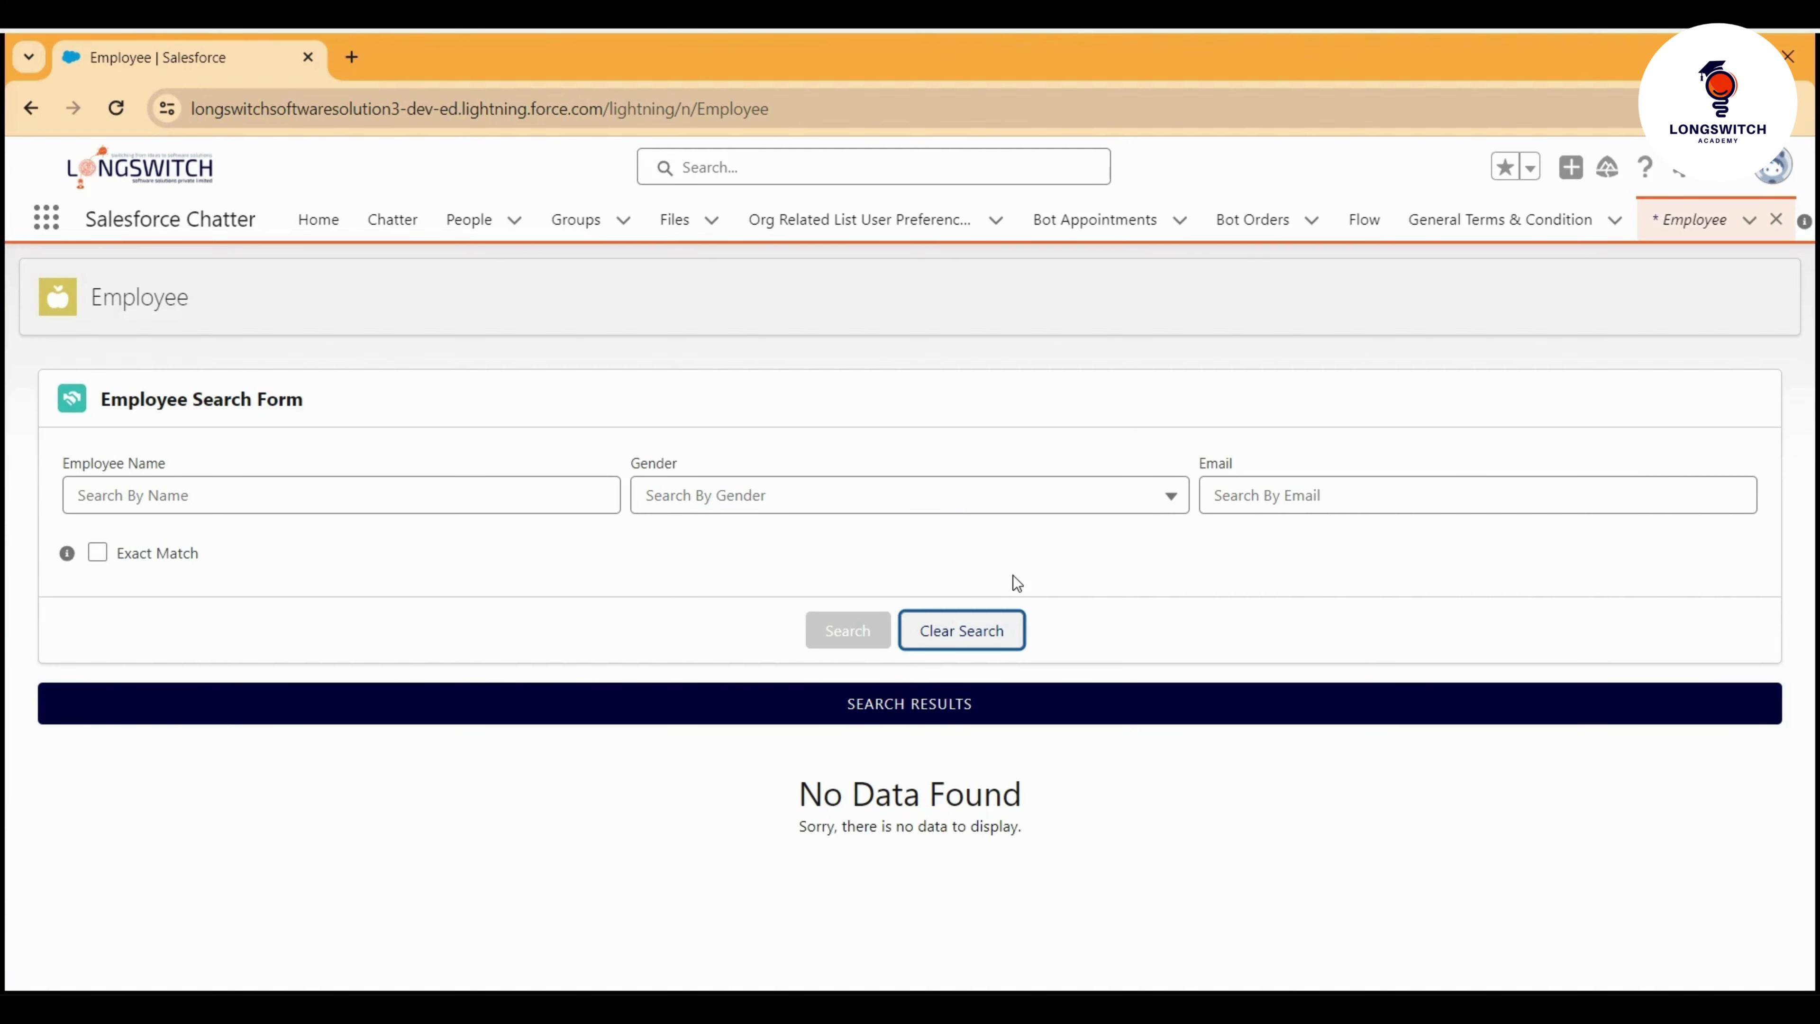
pyautogui.click(914, 505)
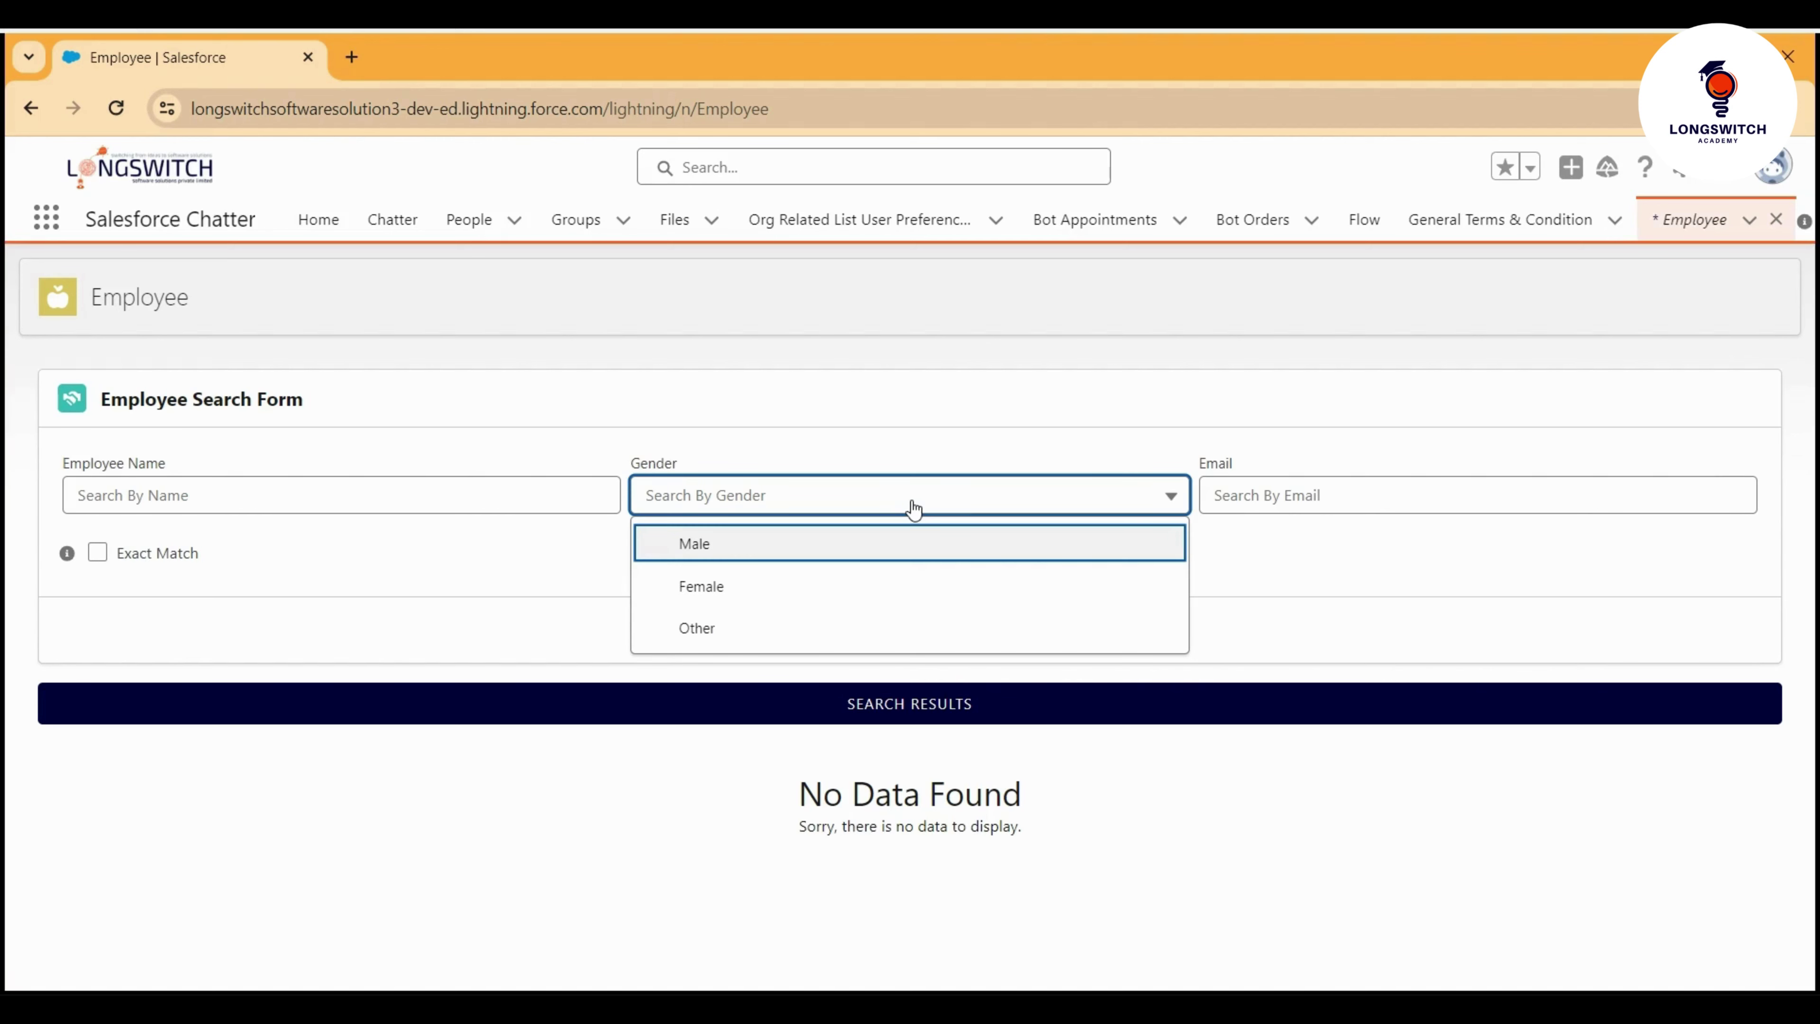
pyautogui.click(775, 557)
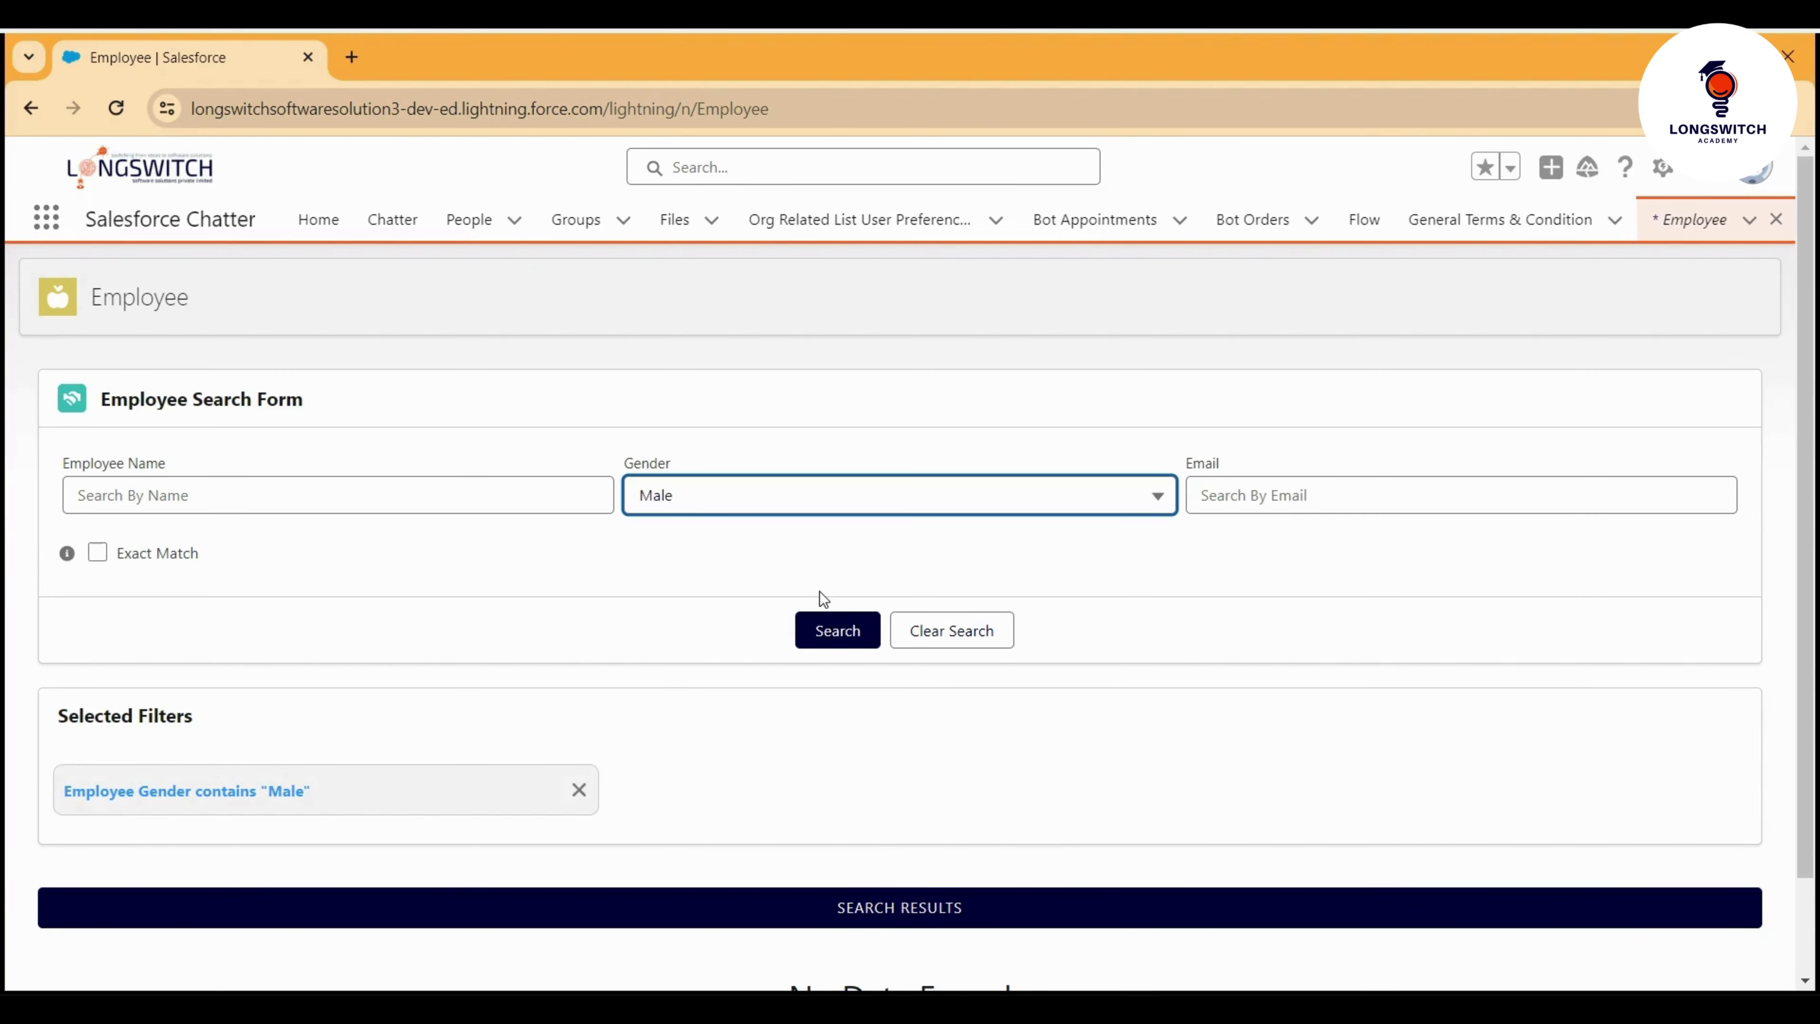
pyautogui.click(818, 641)
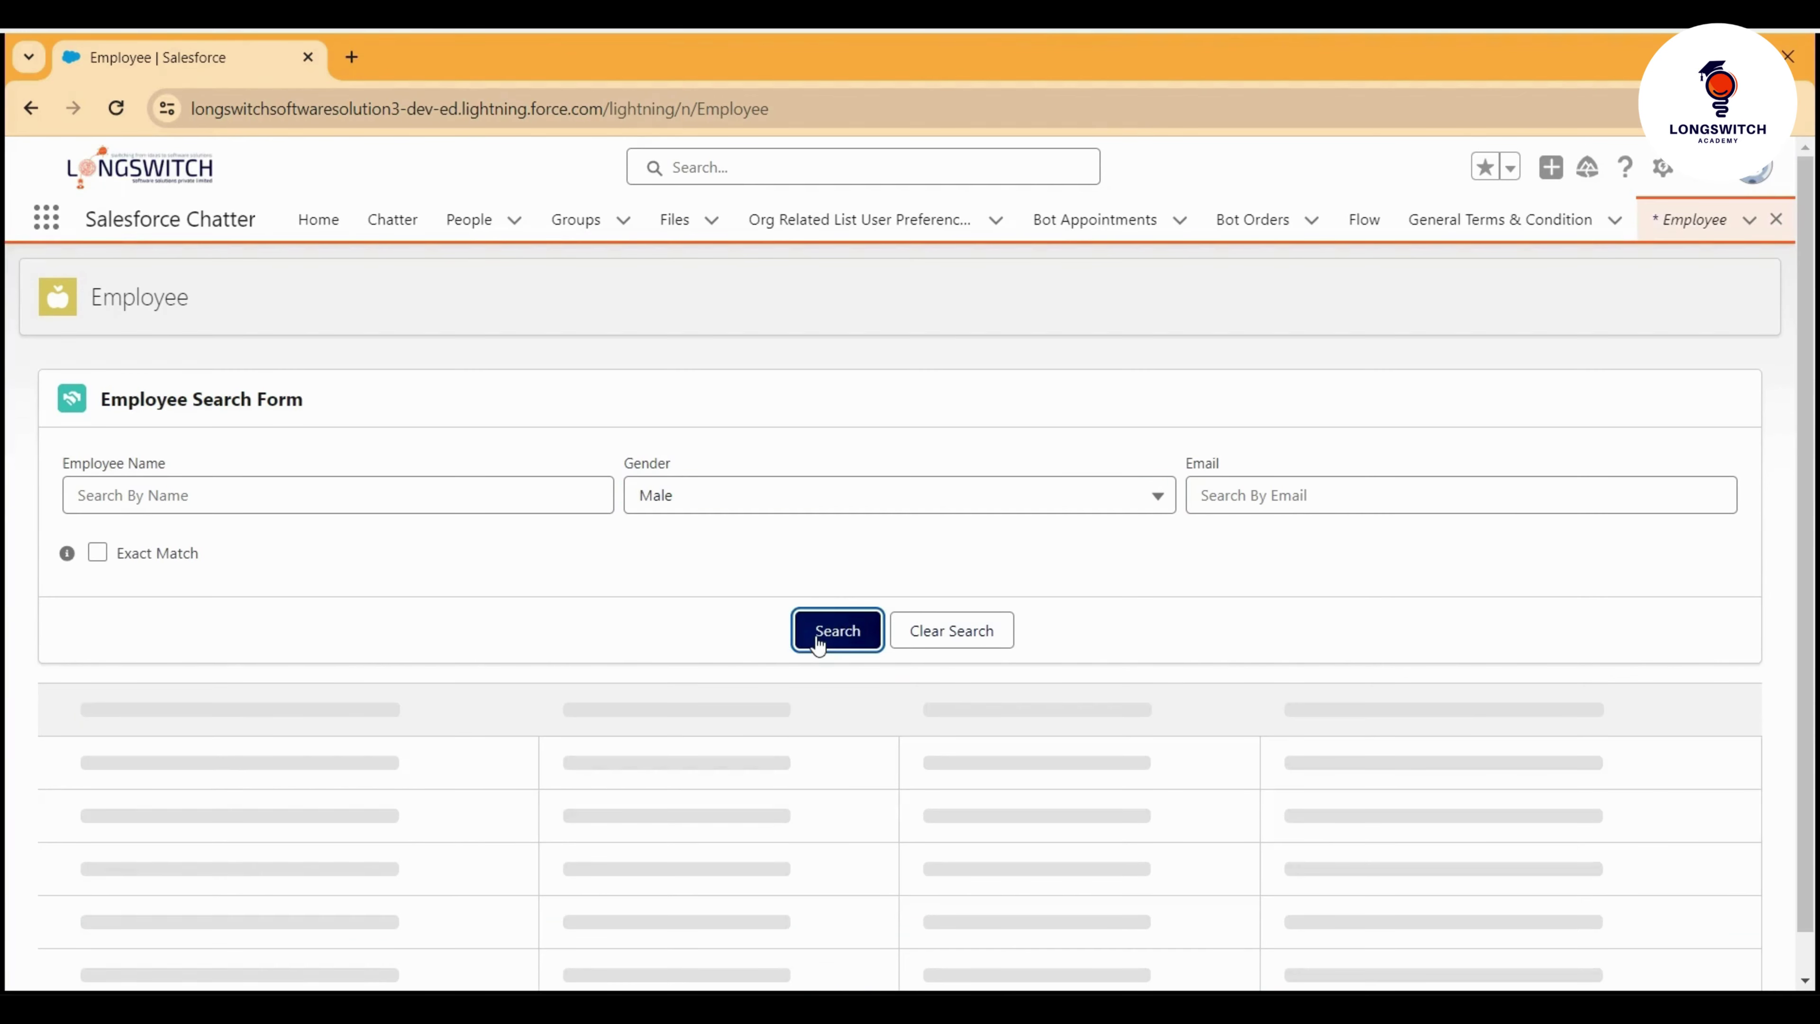
pyautogui.scroll(-3, 817, 670)
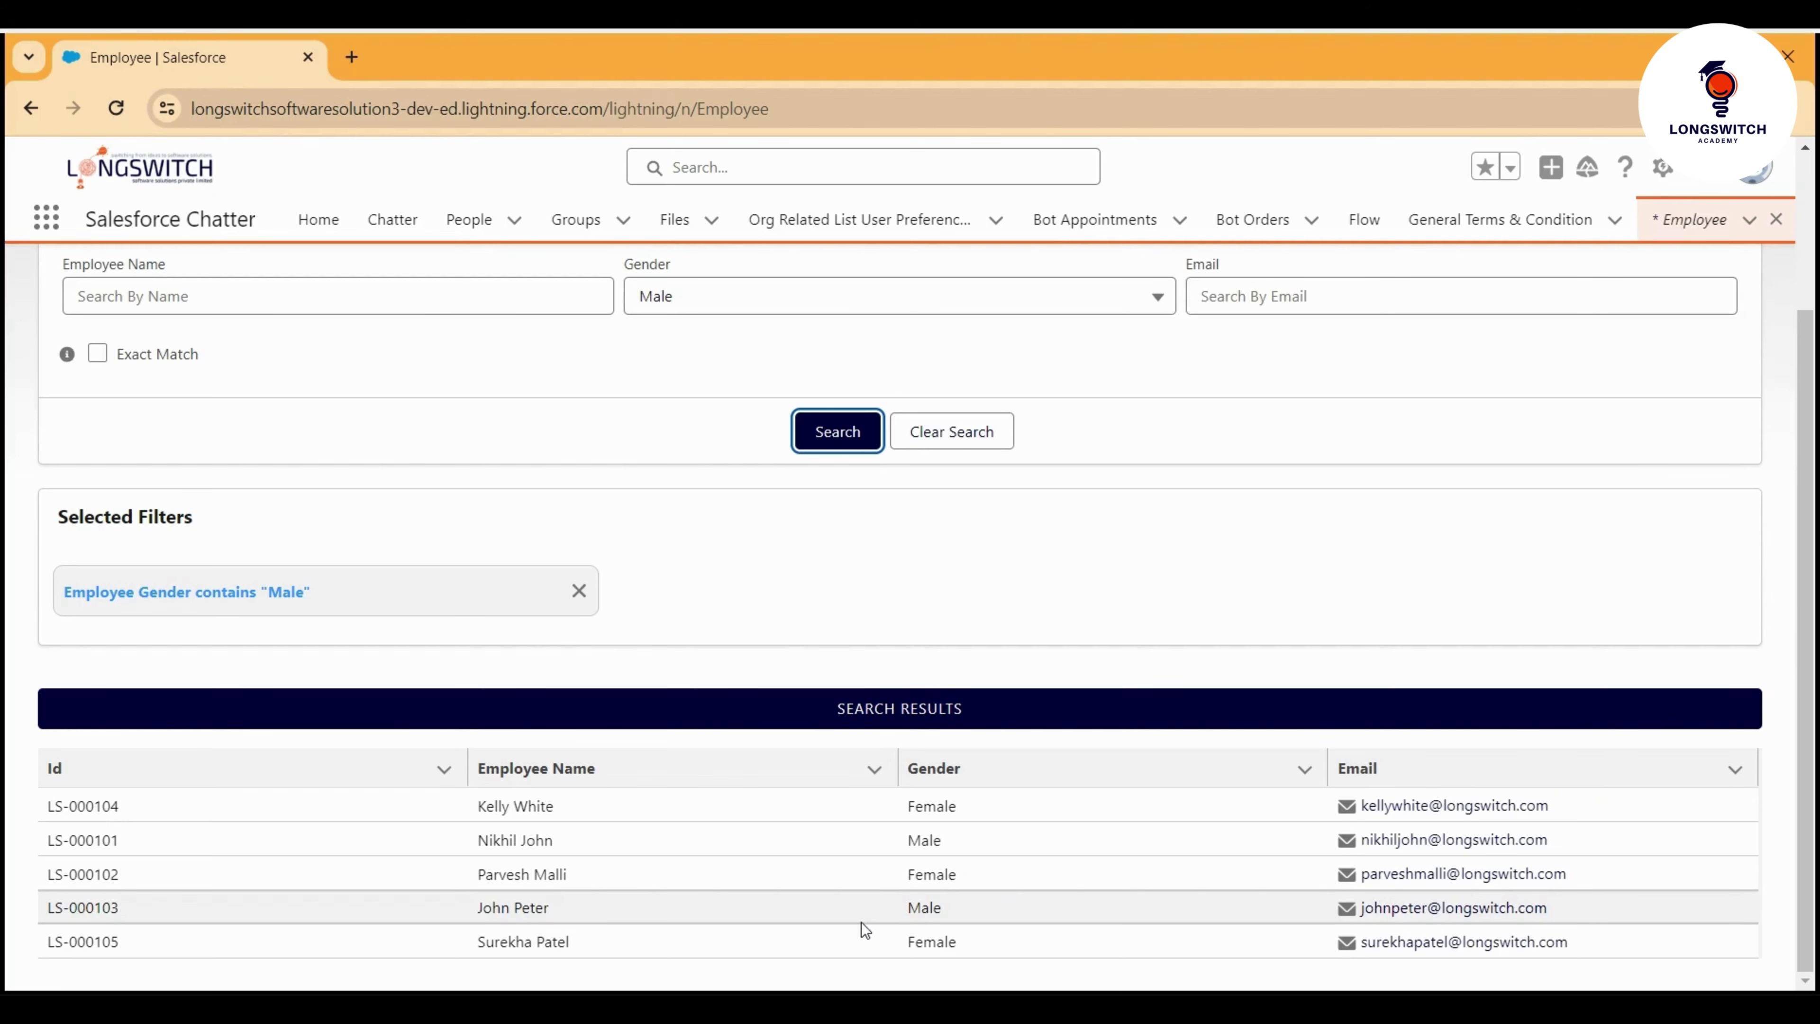
# - Review the five-employee results, selecting the first row's Female gender value
pyautogui.scroll(3, 901, 868)
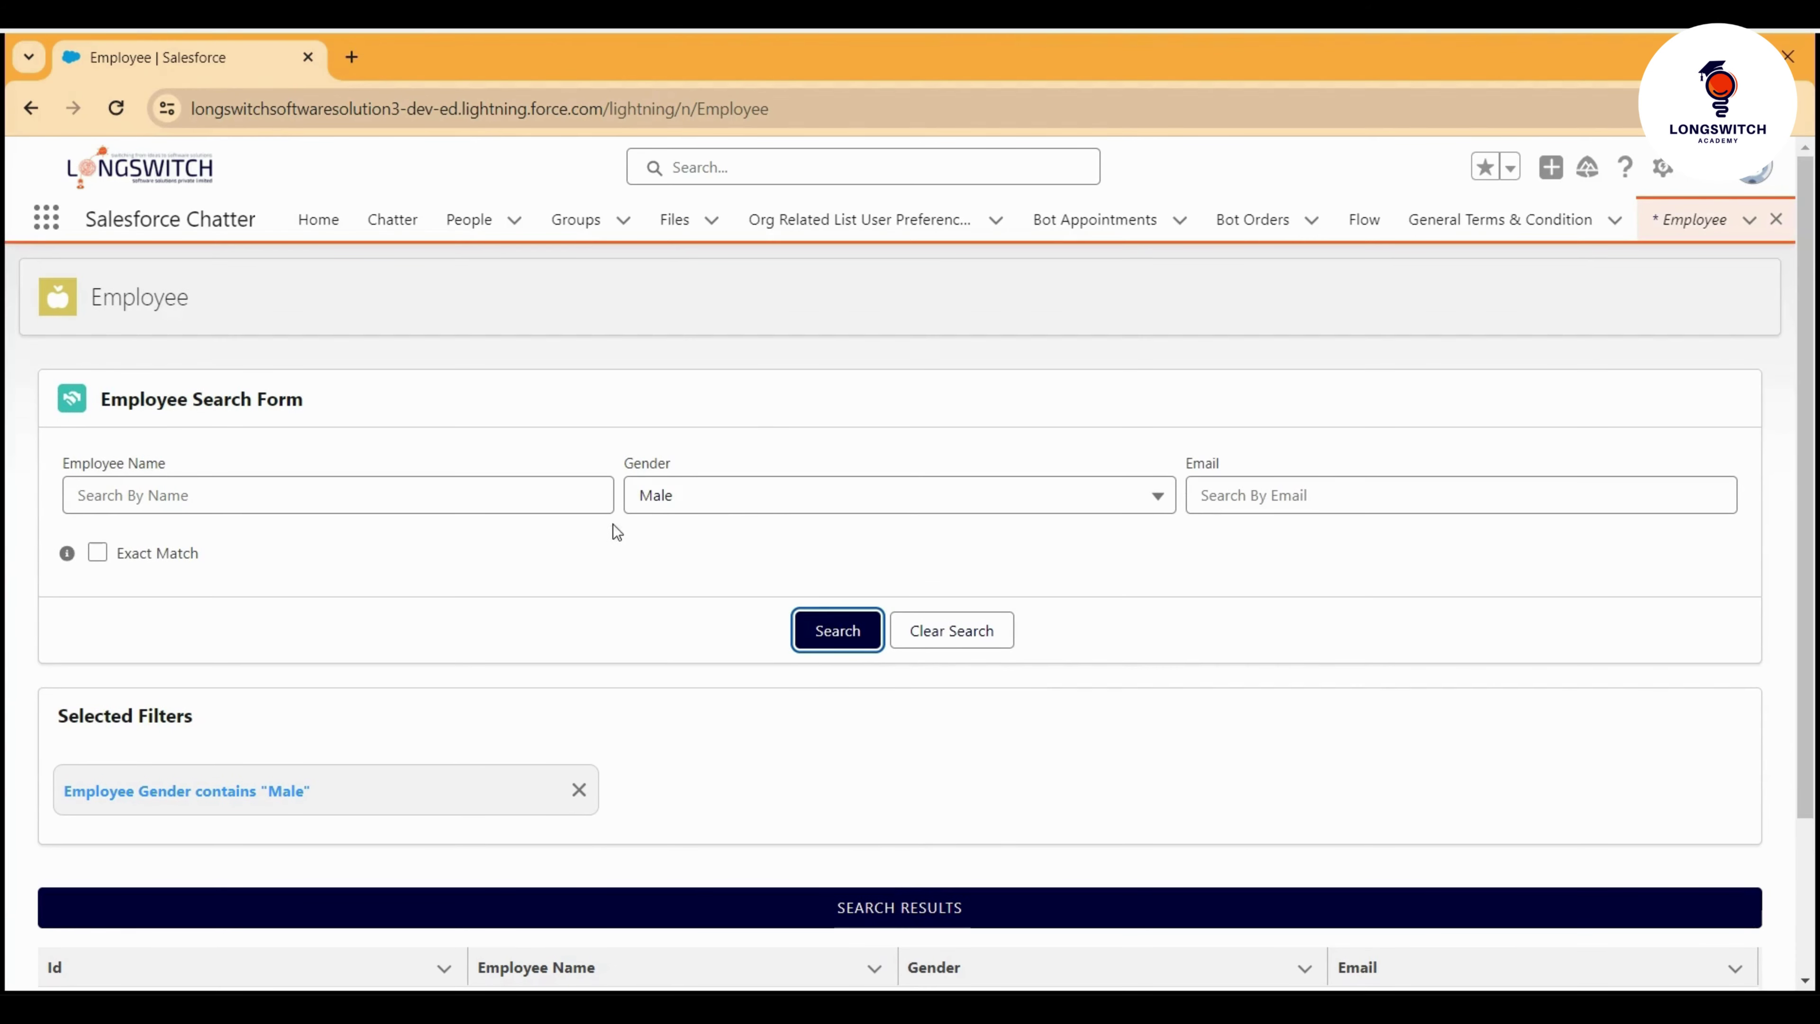
pyautogui.scroll(-2, 527, 575)
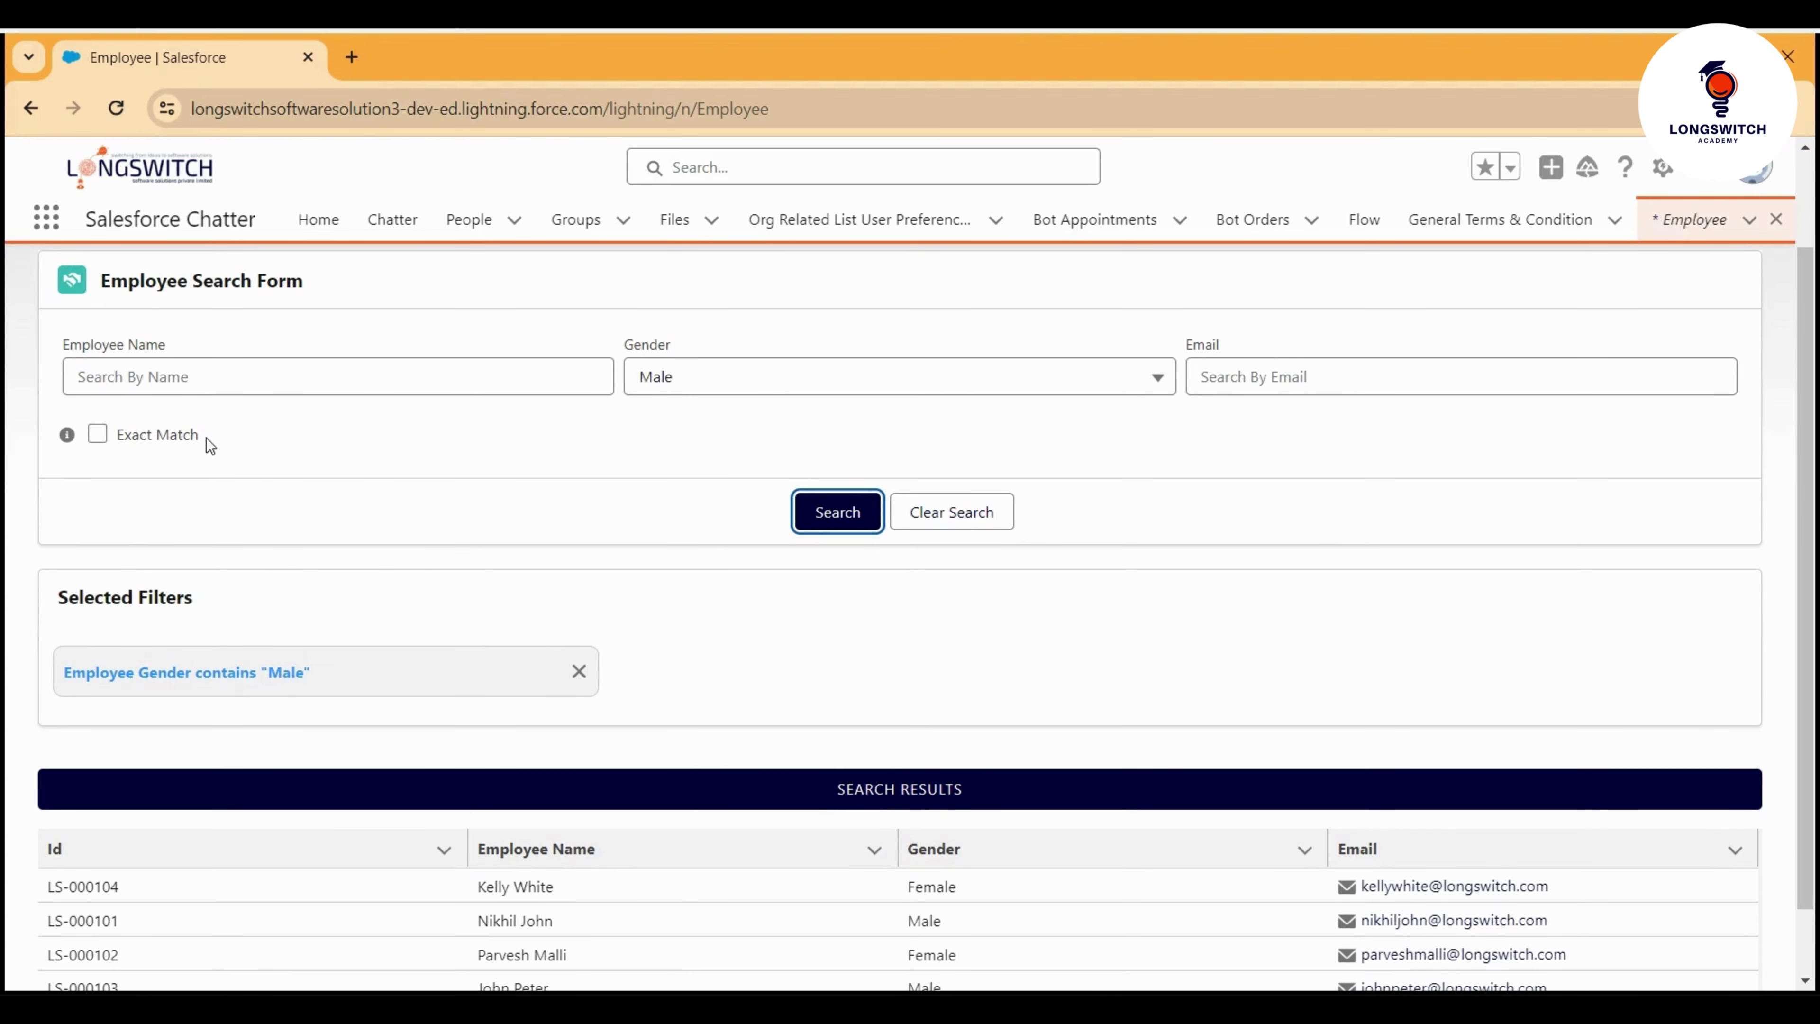
pyautogui.scroll(-1, 930, 694)
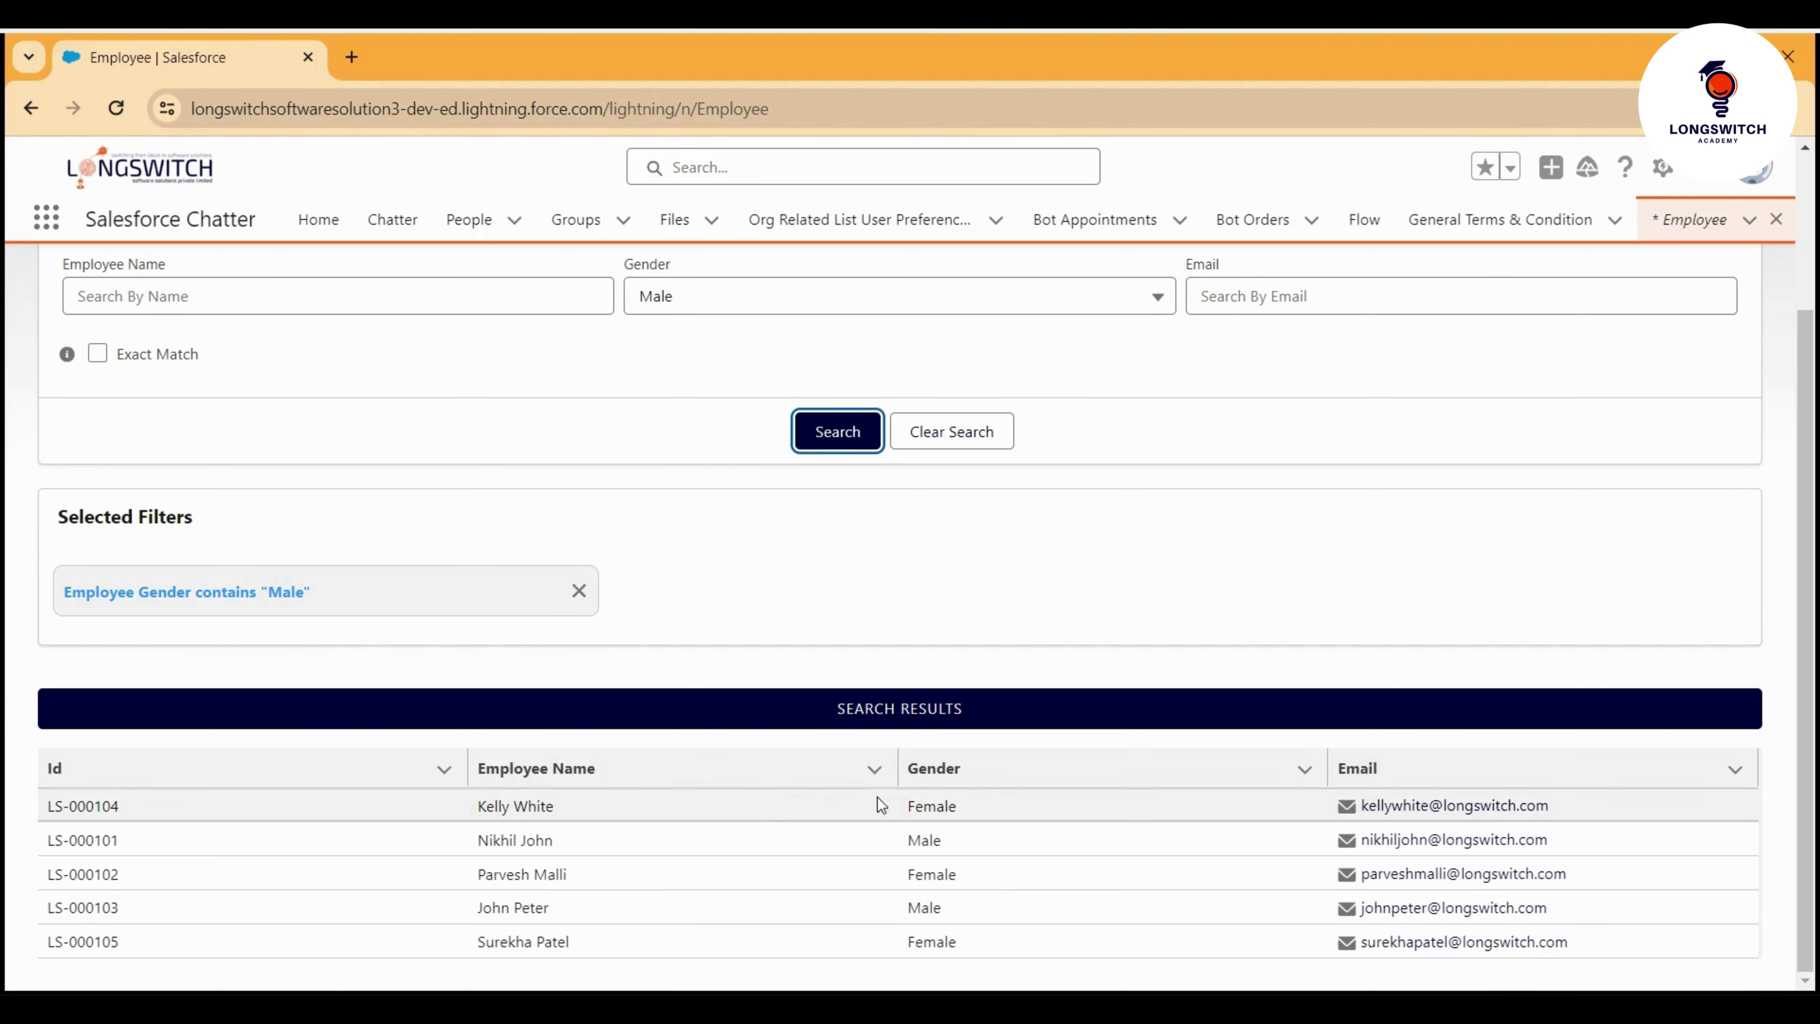
pyautogui.moveTo(1003, 799); pyautogui.dragTo(907, 800)
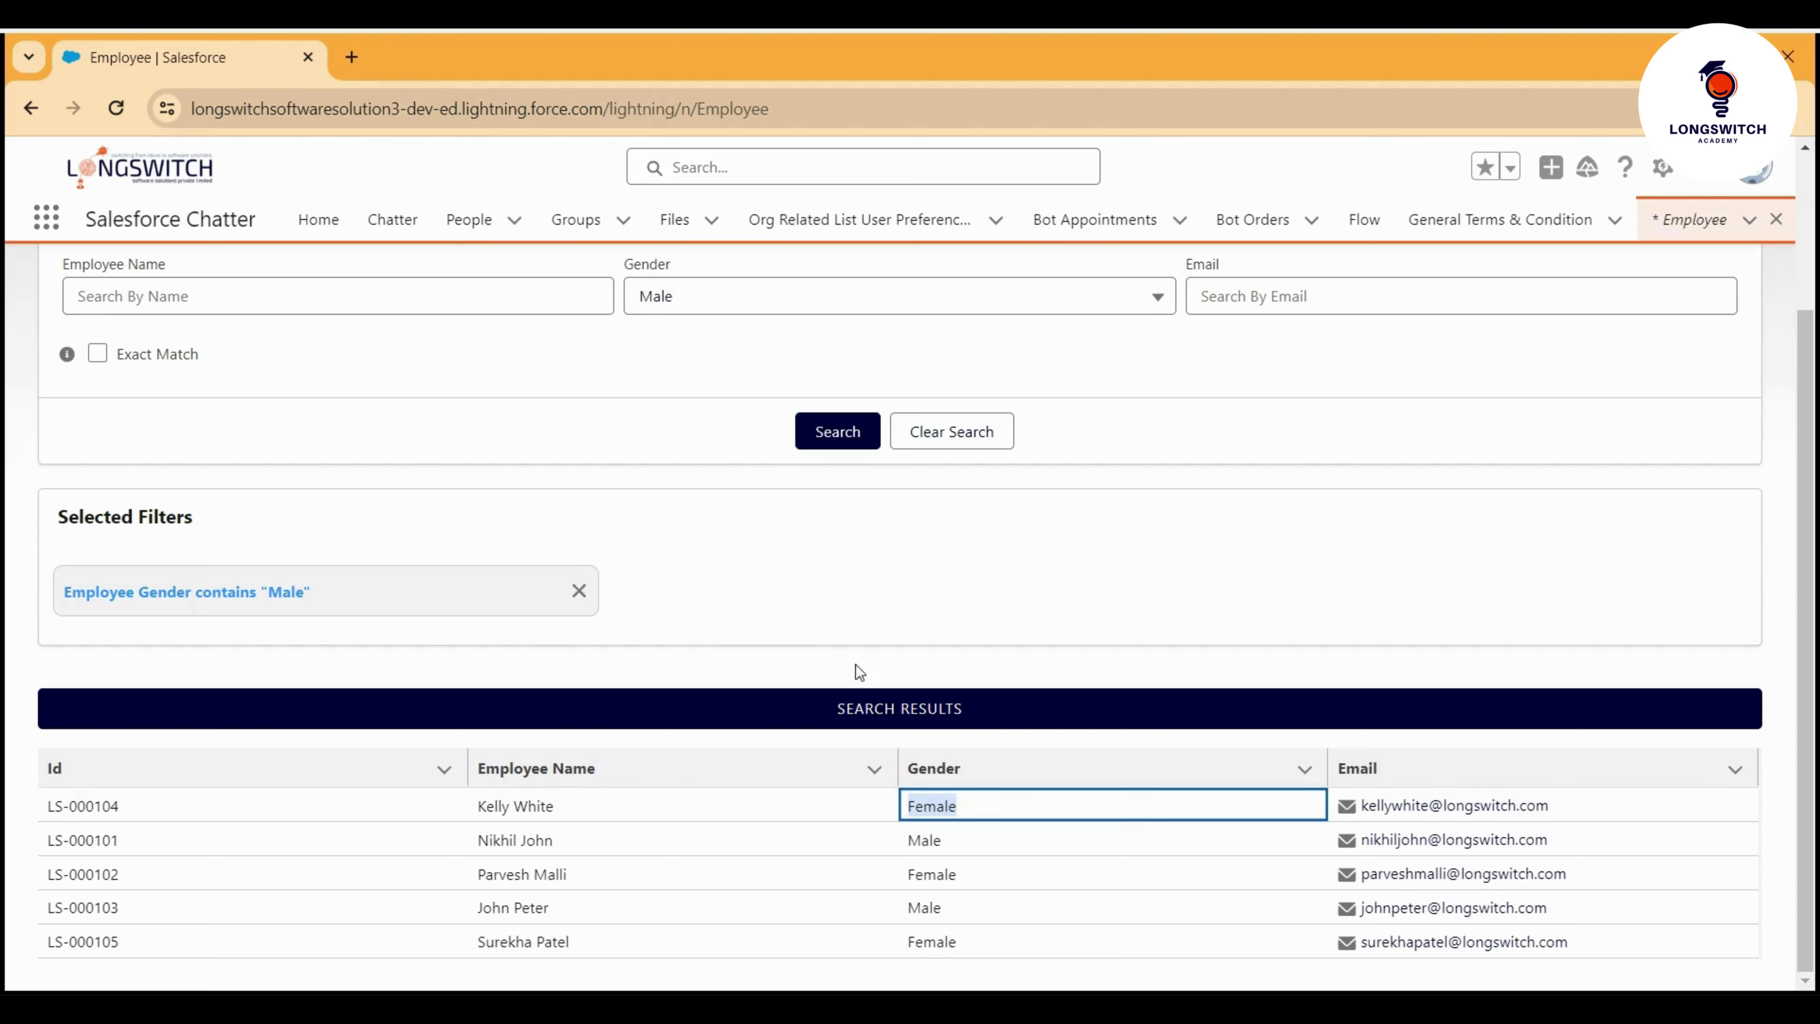
pyautogui.click(746, 579)
pyautogui.scroll(3, 747, 579)
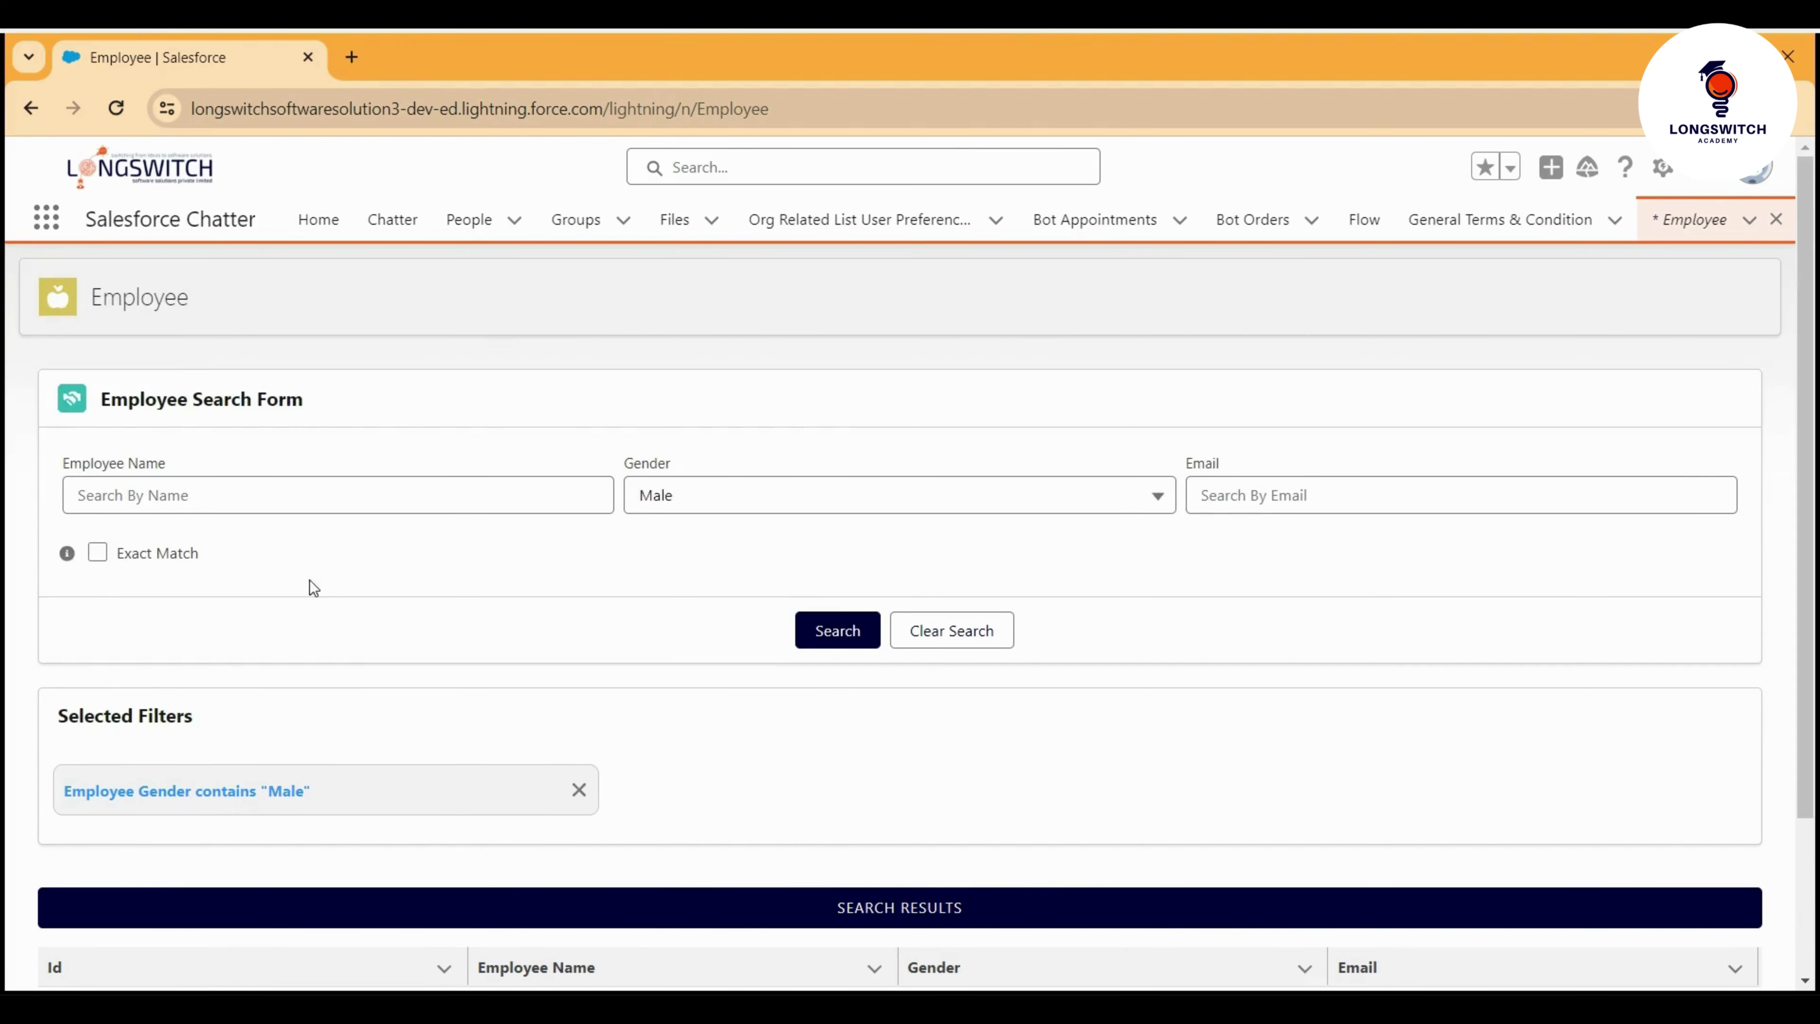
pyautogui.scroll(-3, 309, 585)
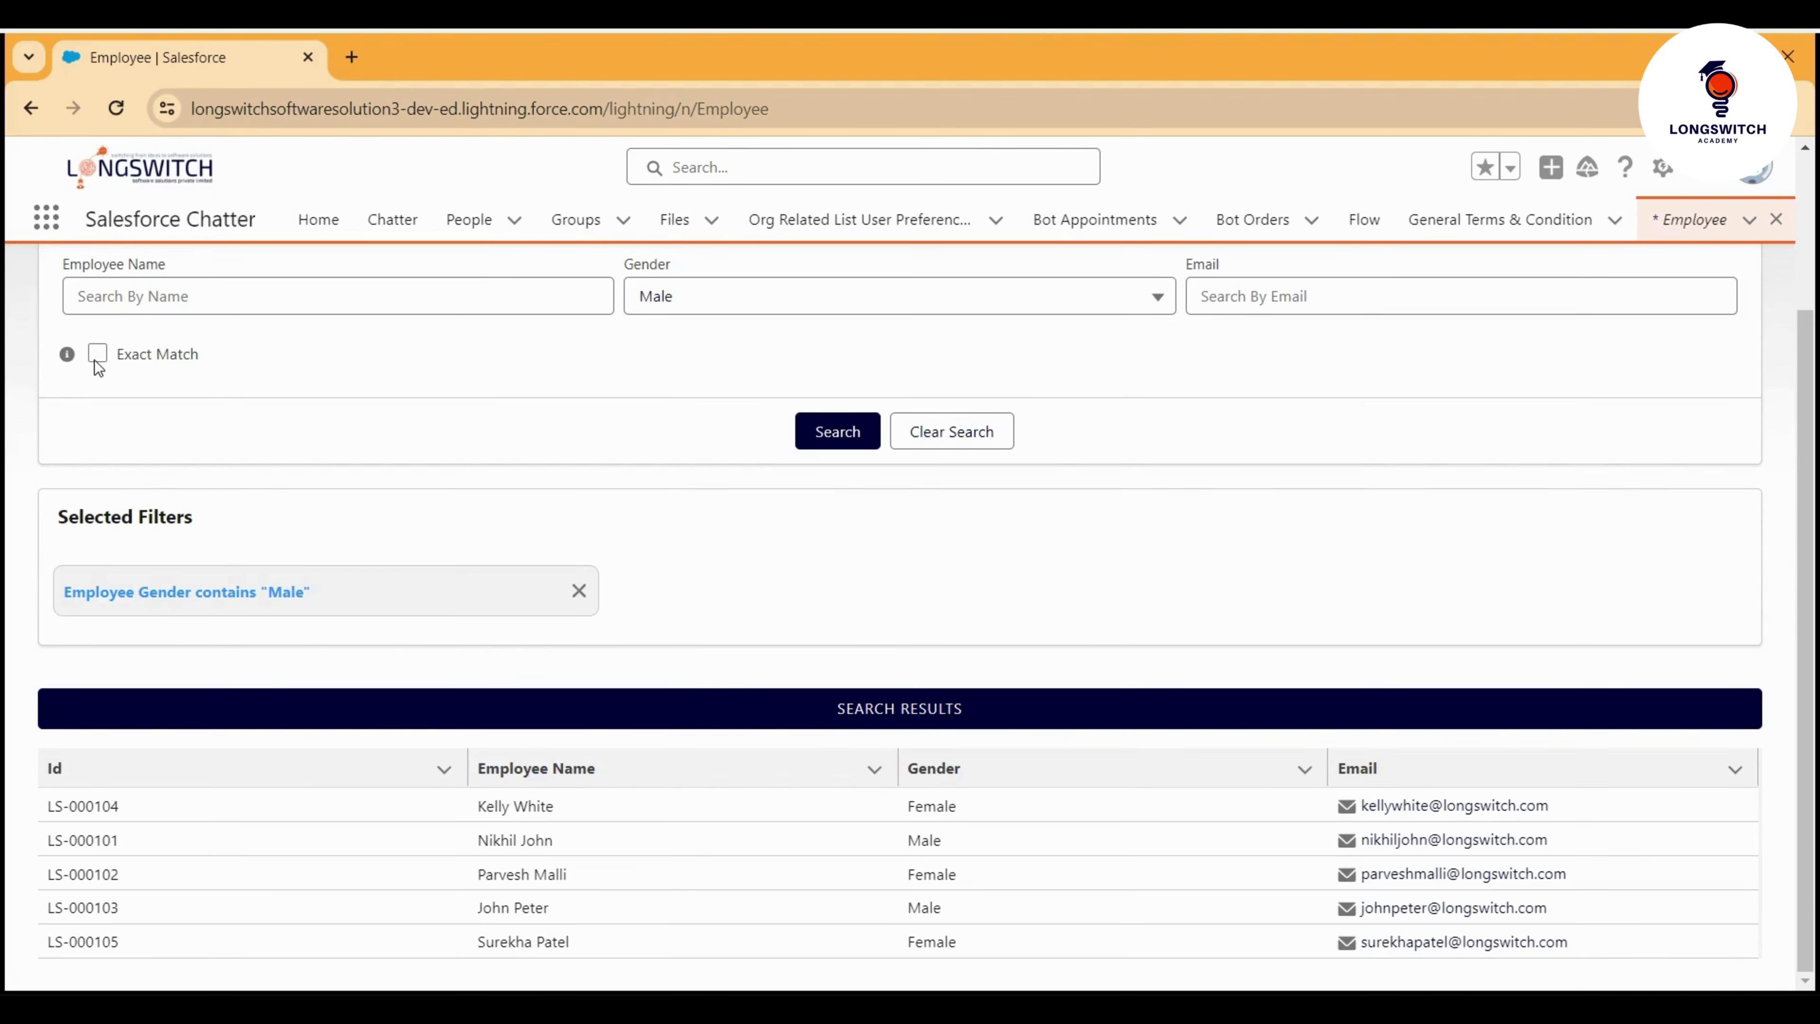
pyautogui.scroll(2, 94, 360)
# - Enable Exact Match and rerun the Male search, leaving employees LS-000101 and LS-000103
pyautogui.click(98, 473)
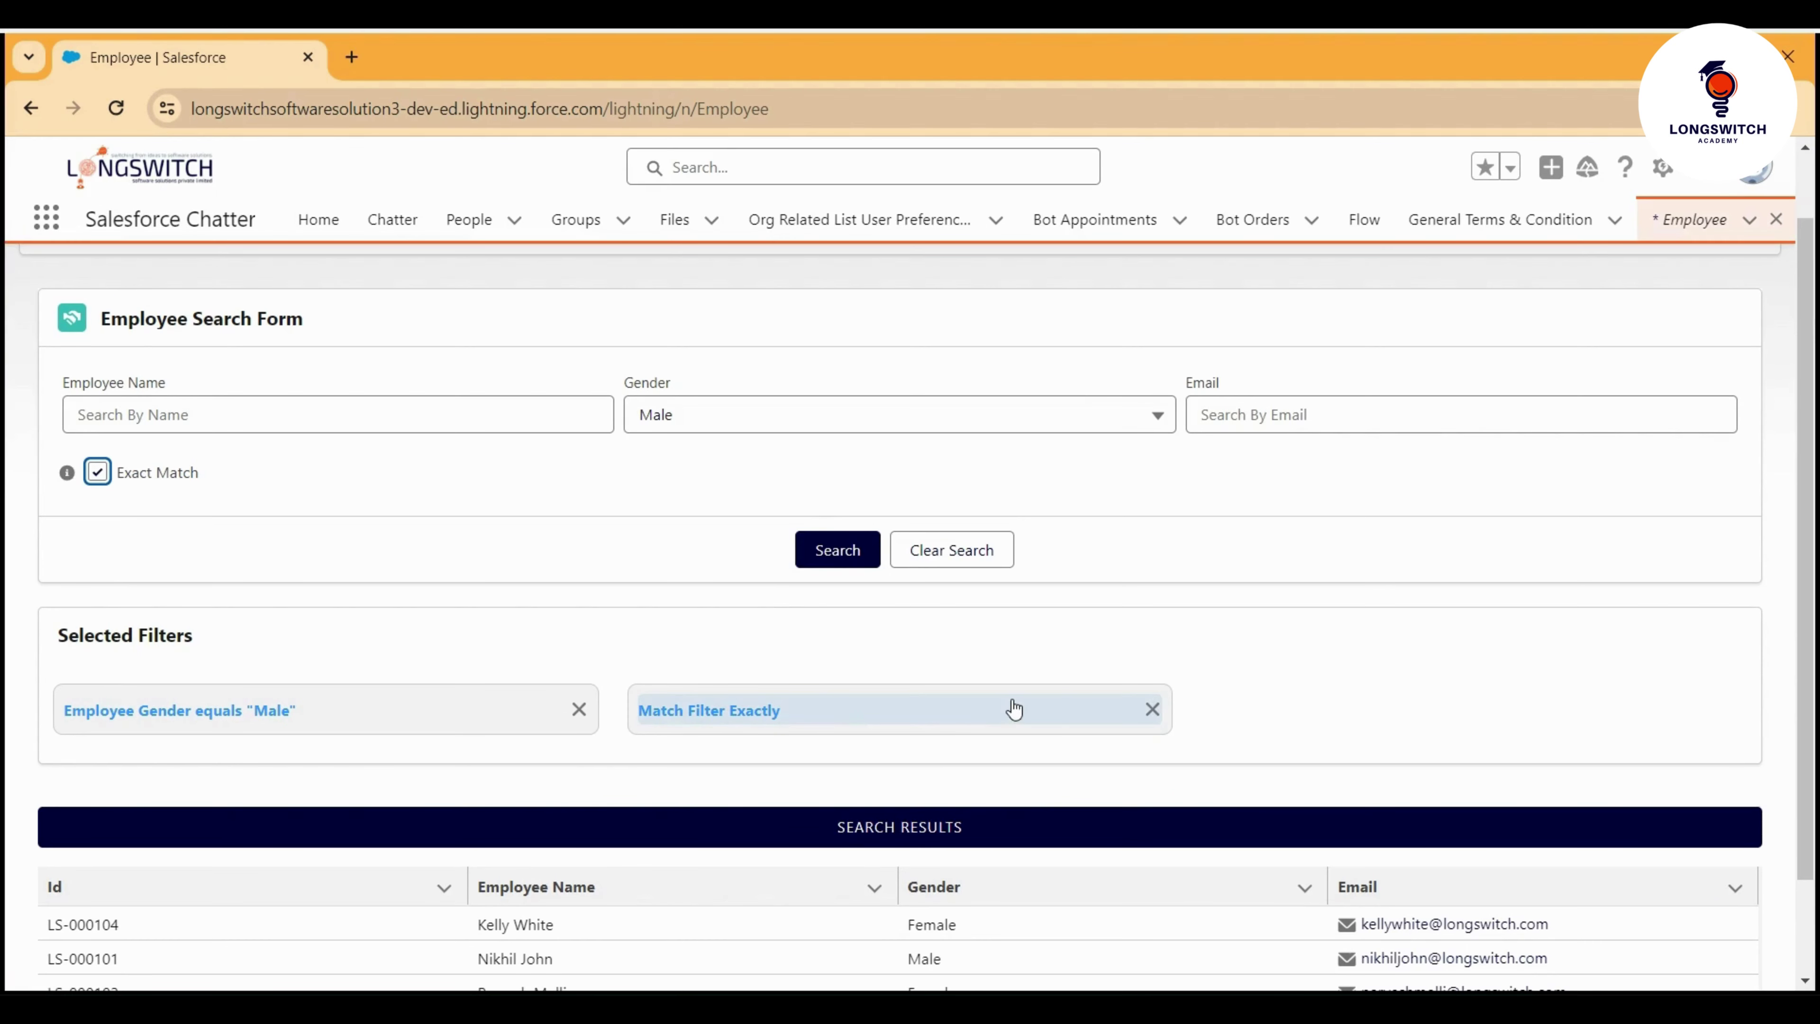
pyautogui.click(822, 555)
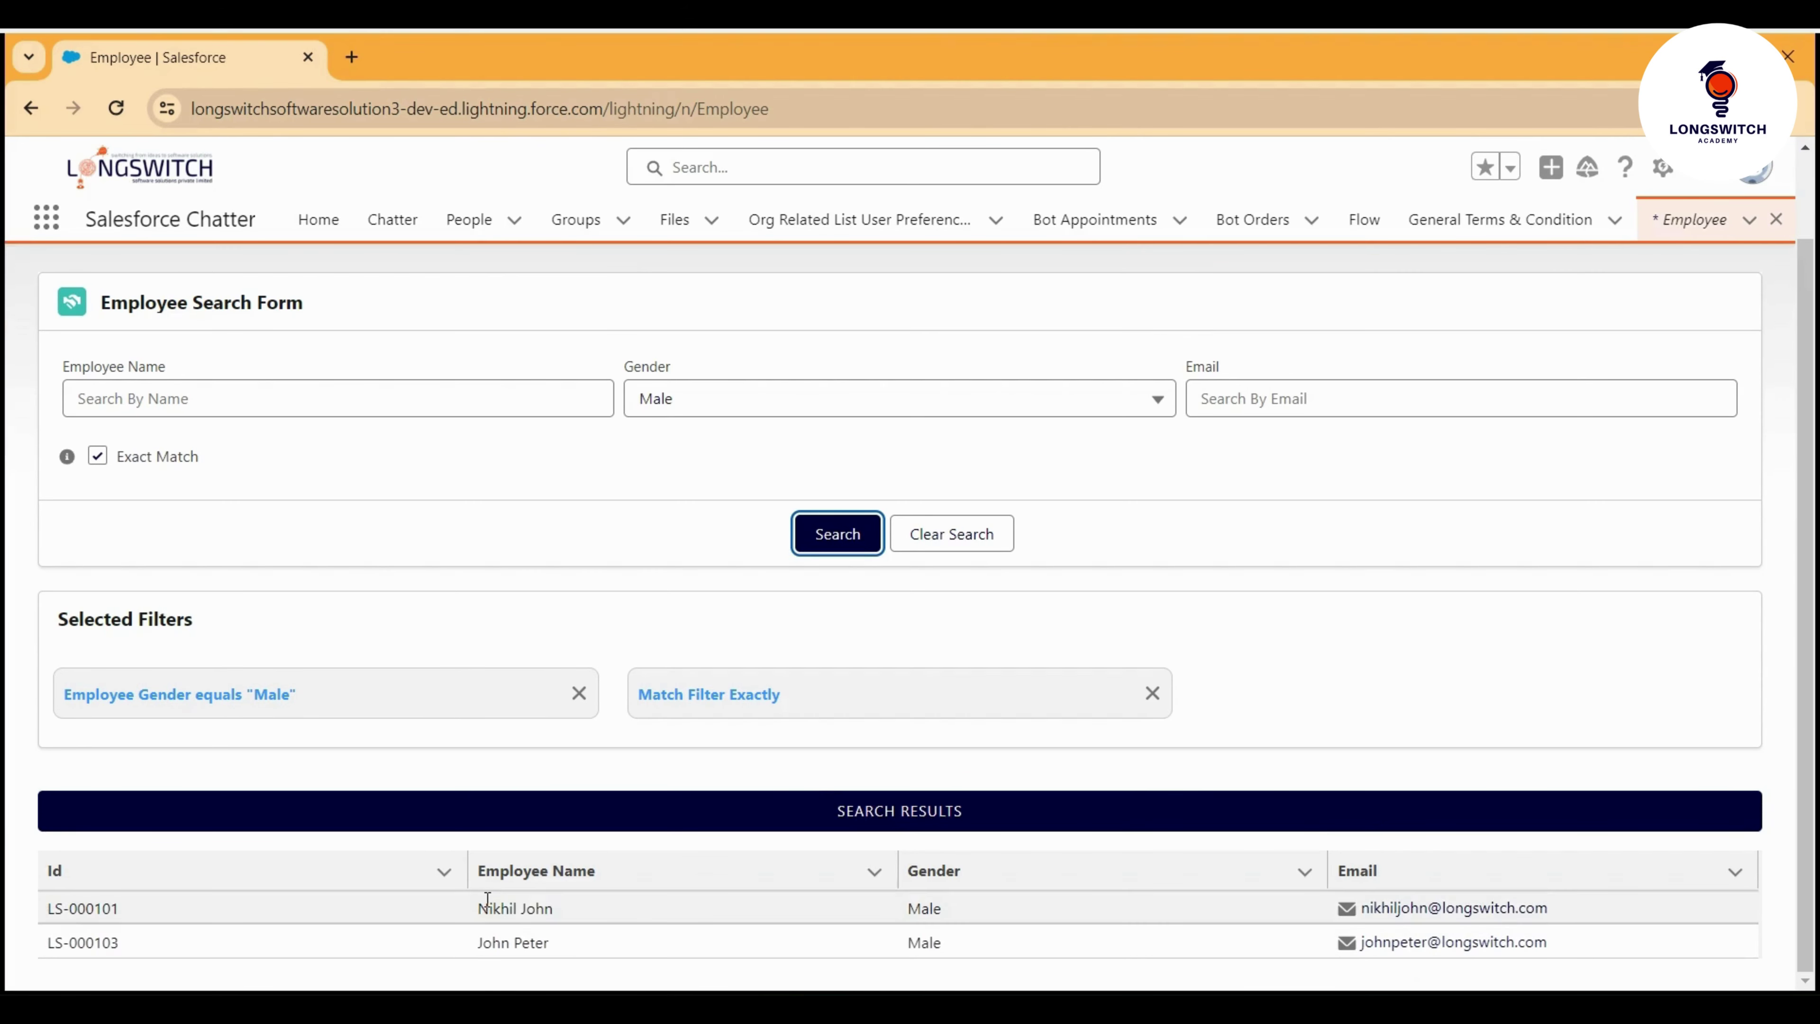
# - Add name filter 'John', turn off Exact Match, and rerun the Male search
pyautogui.doubleClick(532, 908)
pyautogui.click(207, 410)
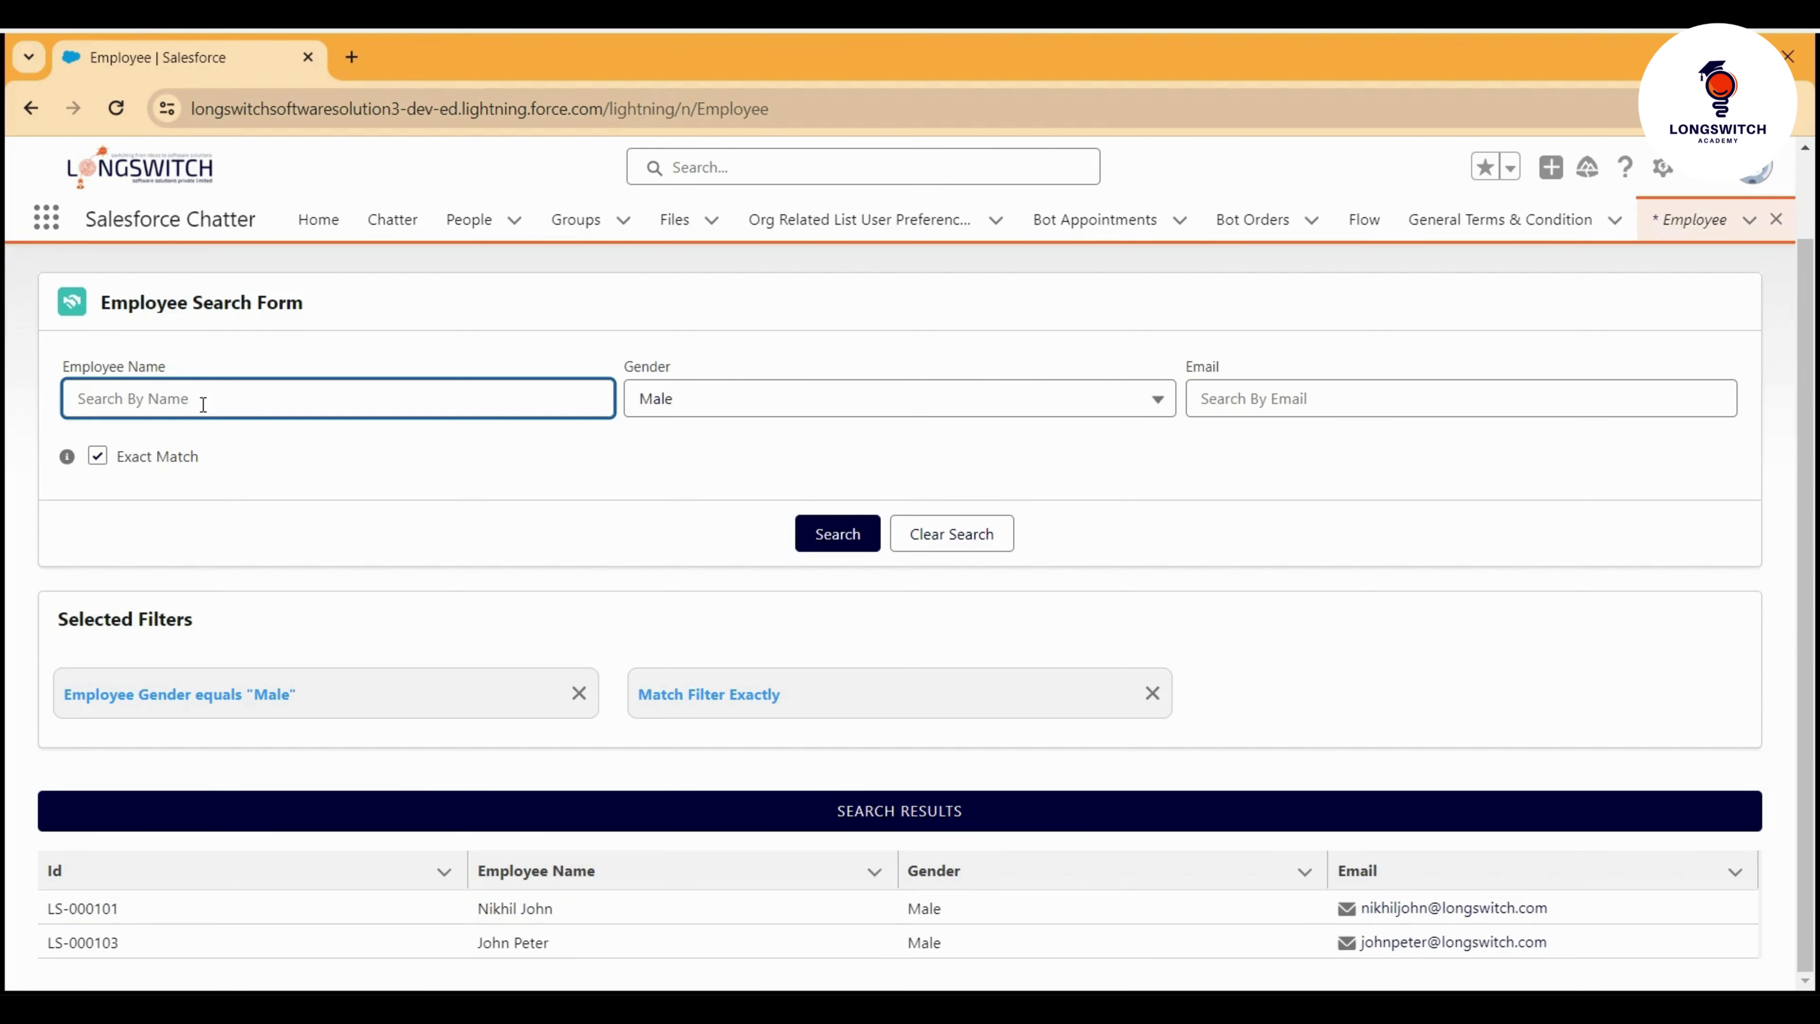
pyautogui.write('John')
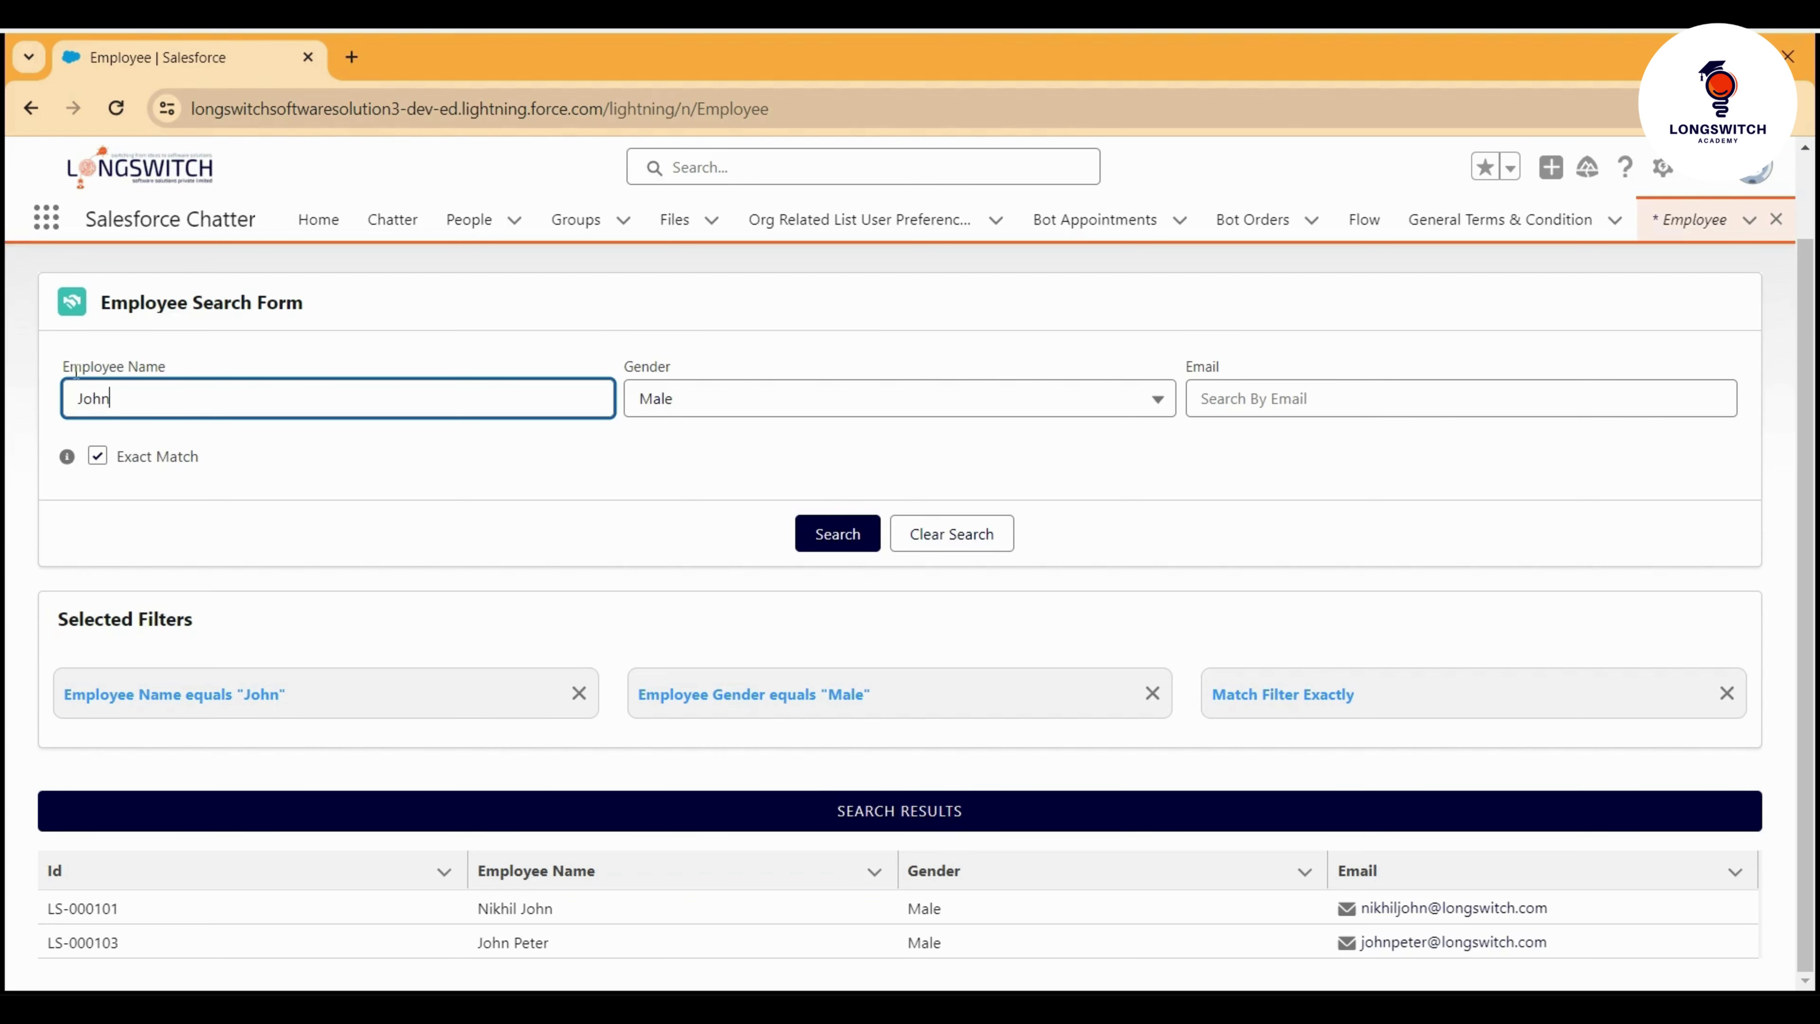
pyautogui.click(96, 458)
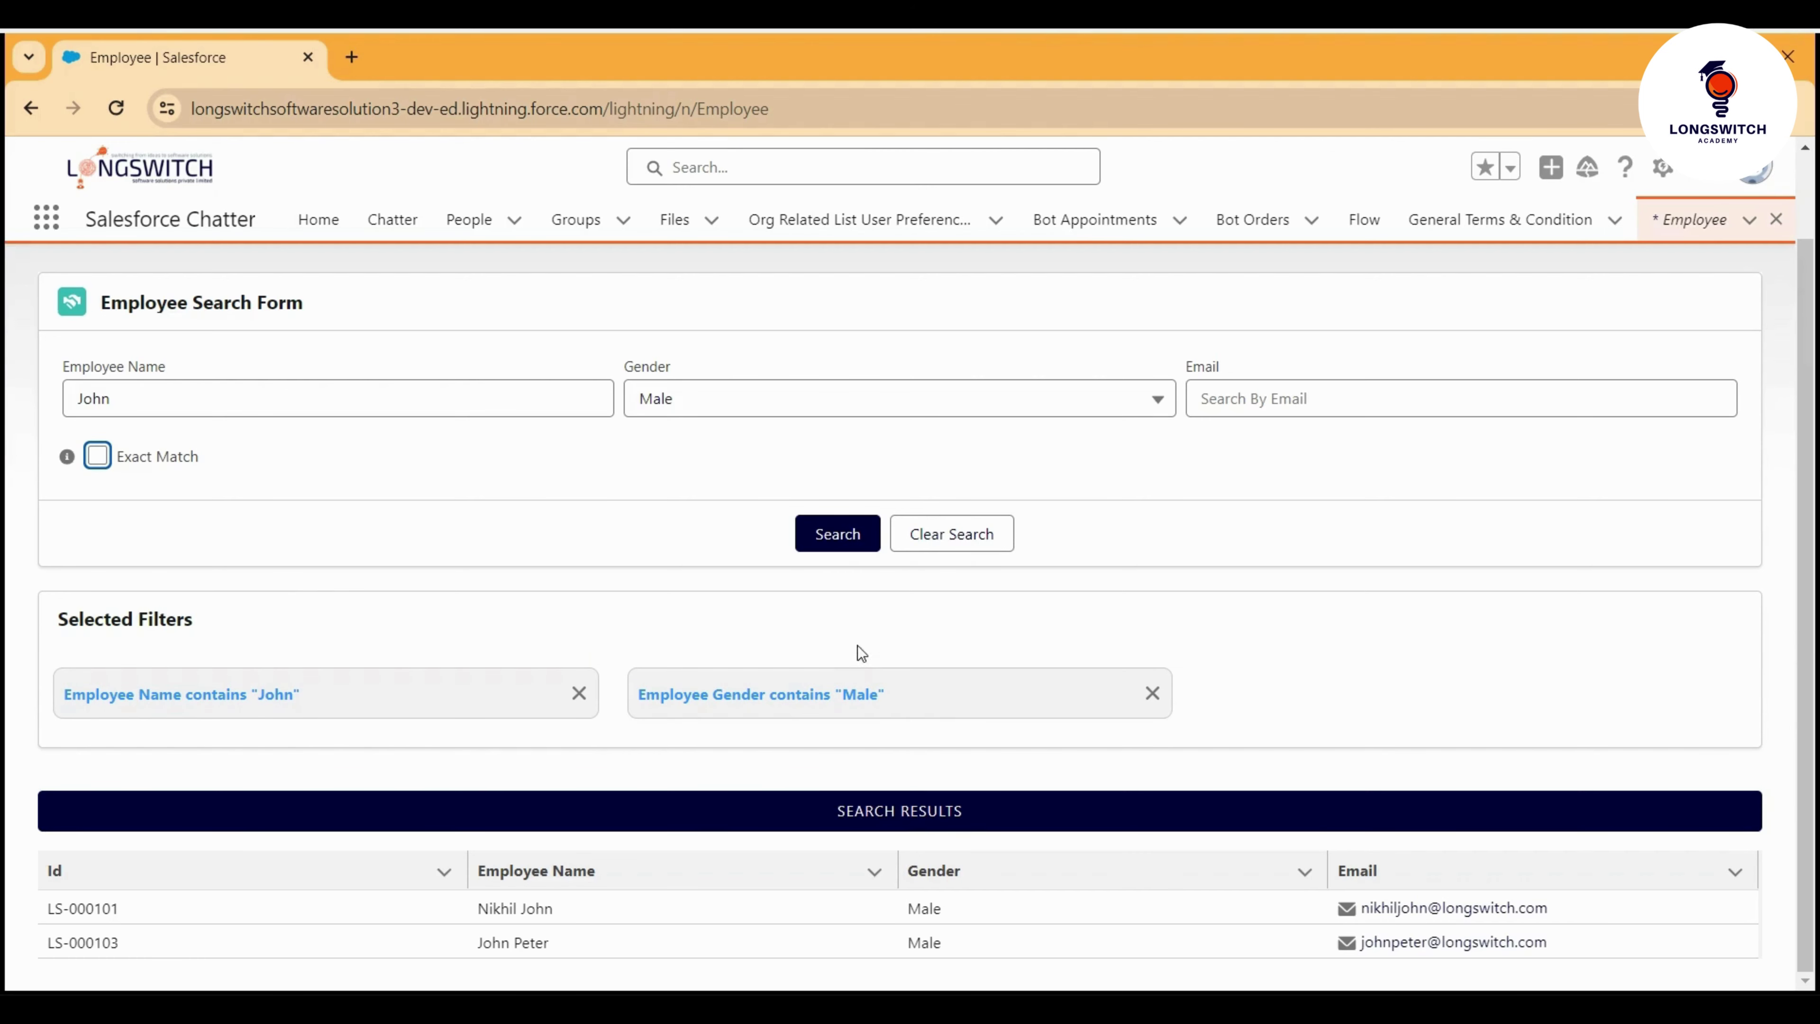
pyautogui.click(840, 534)
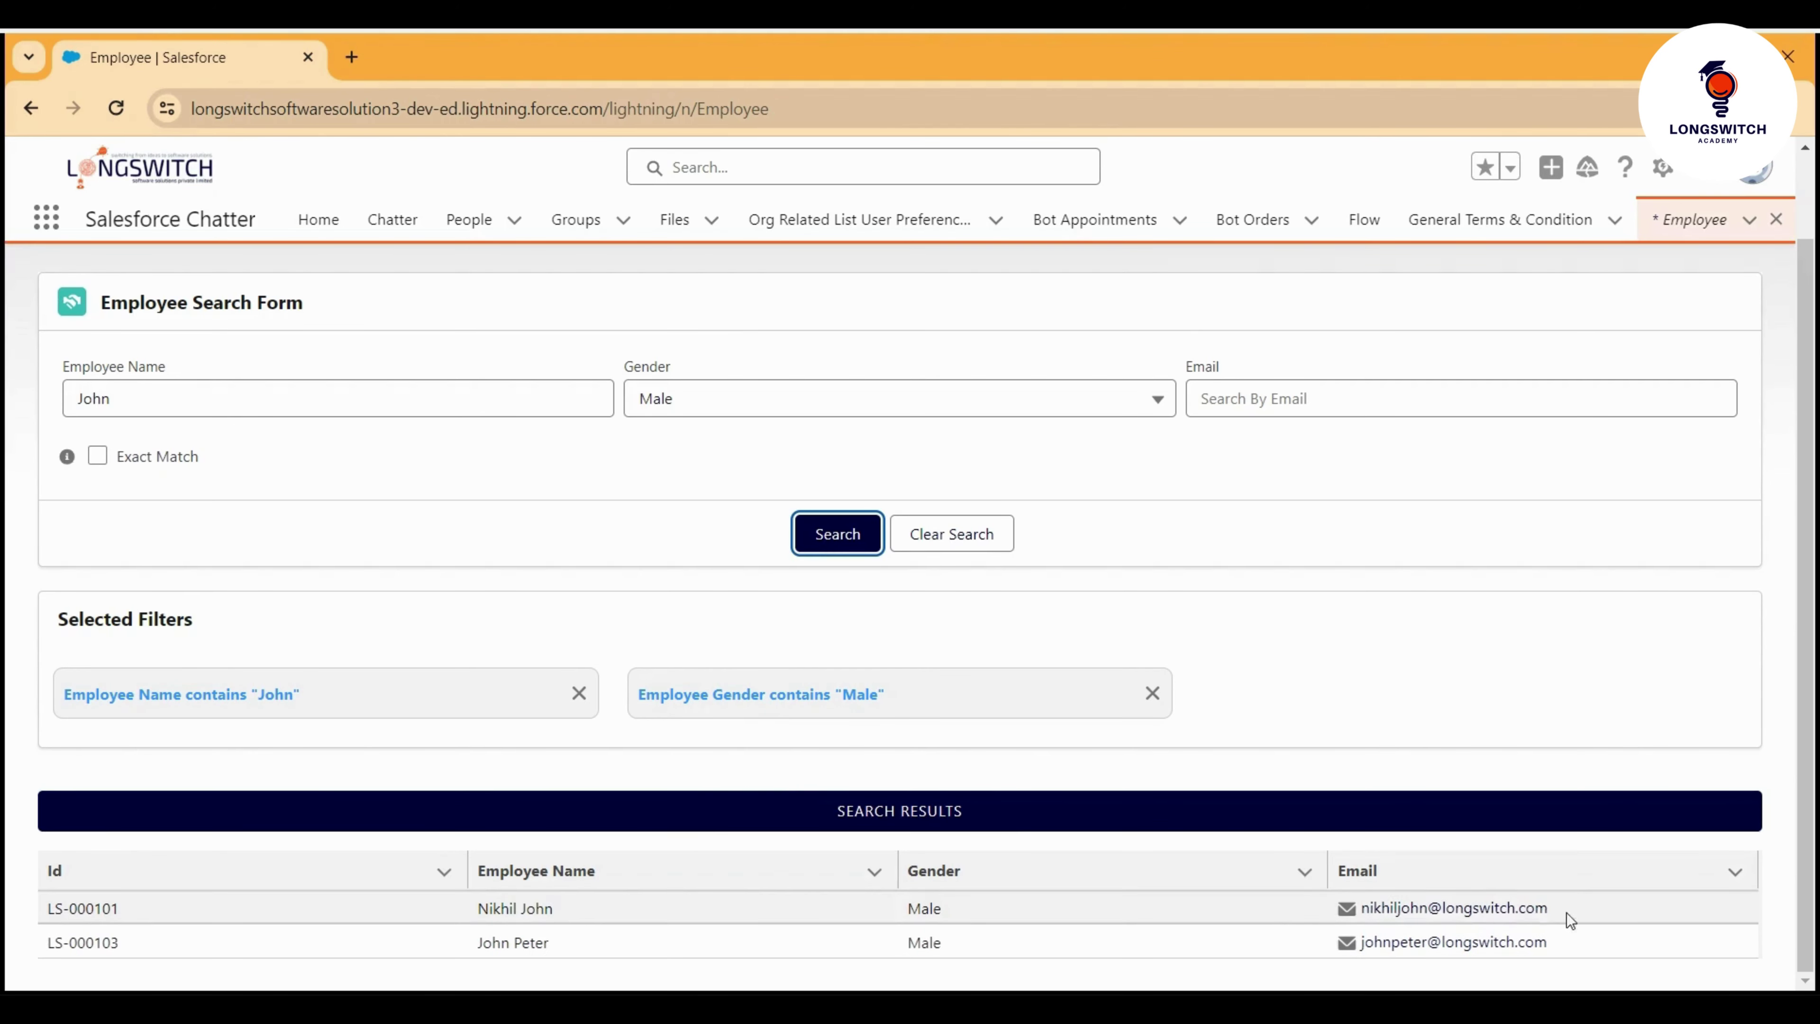
# - Paste the first result's email into the Email filter and search, narrowing to LS-000101
pyautogui.click(1507, 913)
pyautogui.moveTo(1507, 912); pyautogui.dragTo(1359, 919)
pyautogui.hotkey('ctrl', 'c')
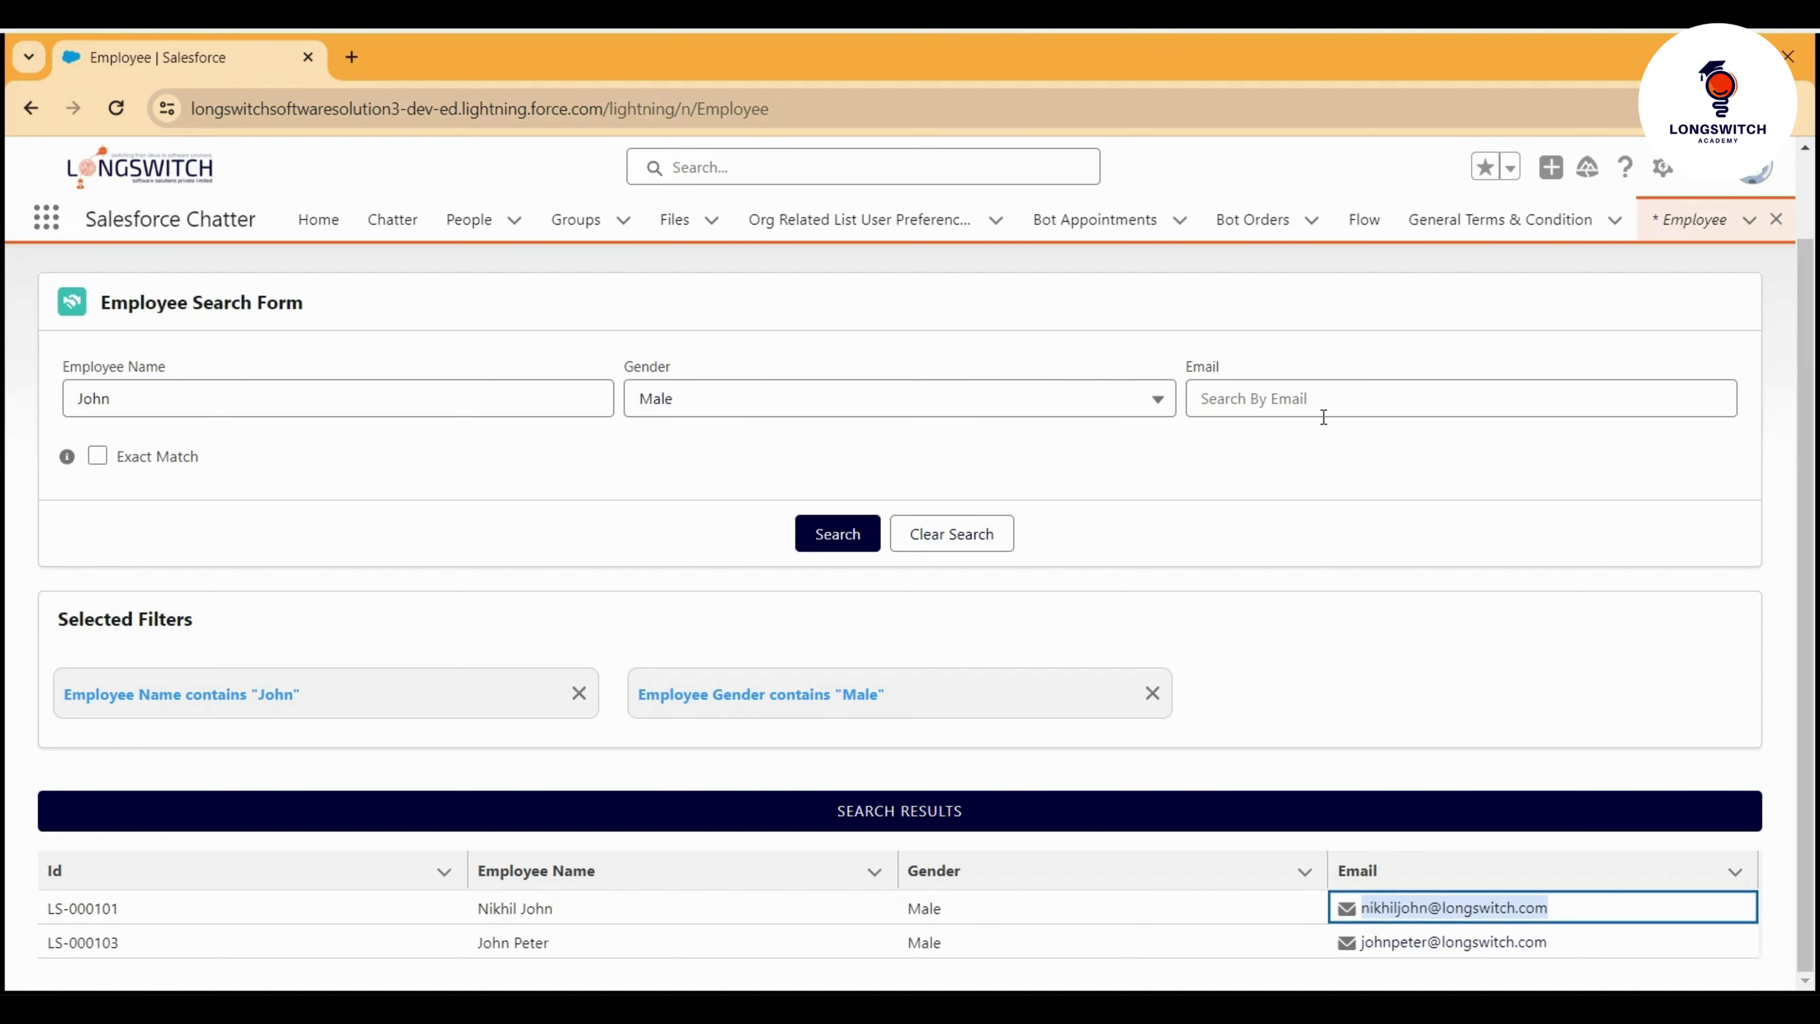
pyautogui.click(1282, 393)
pyautogui.hotkey('ctrl', 'v')
pyautogui.click(1240, 467)
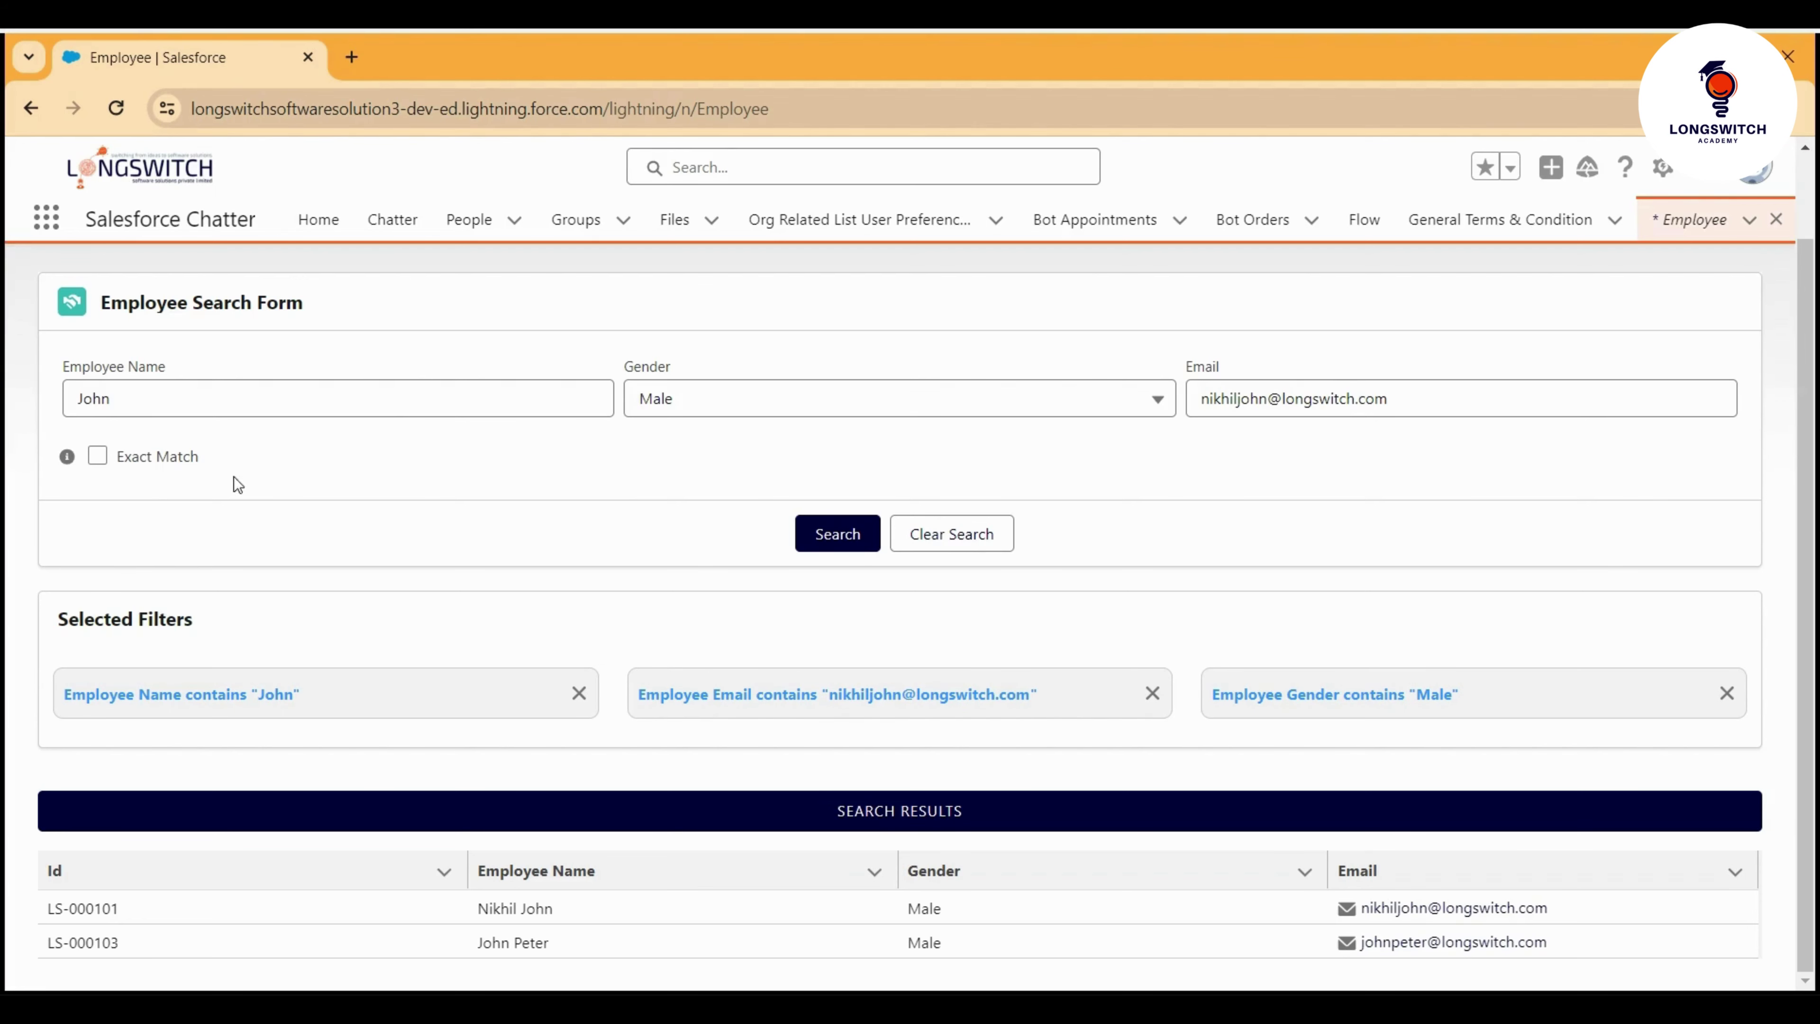
pyautogui.click(837, 534)
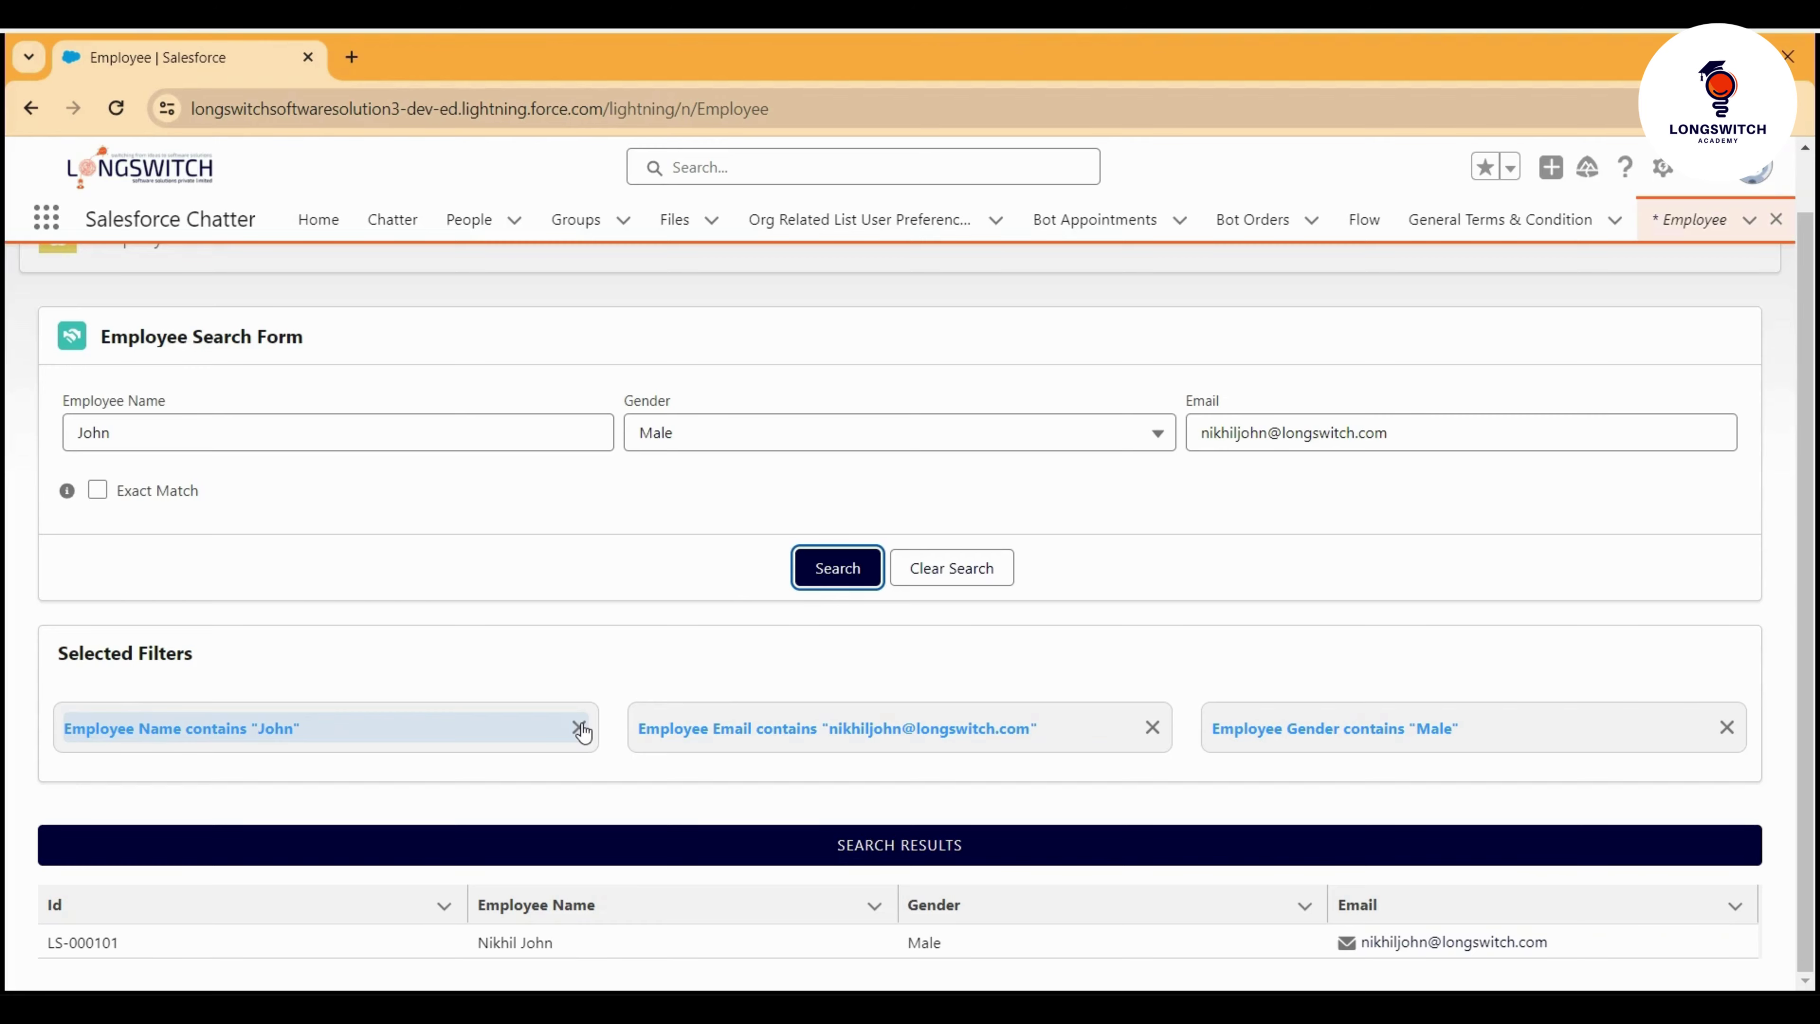
# - Remove the Employee Name and Employee Email filter chips, listing five employees under the Male filter
pyautogui.click(581, 729)
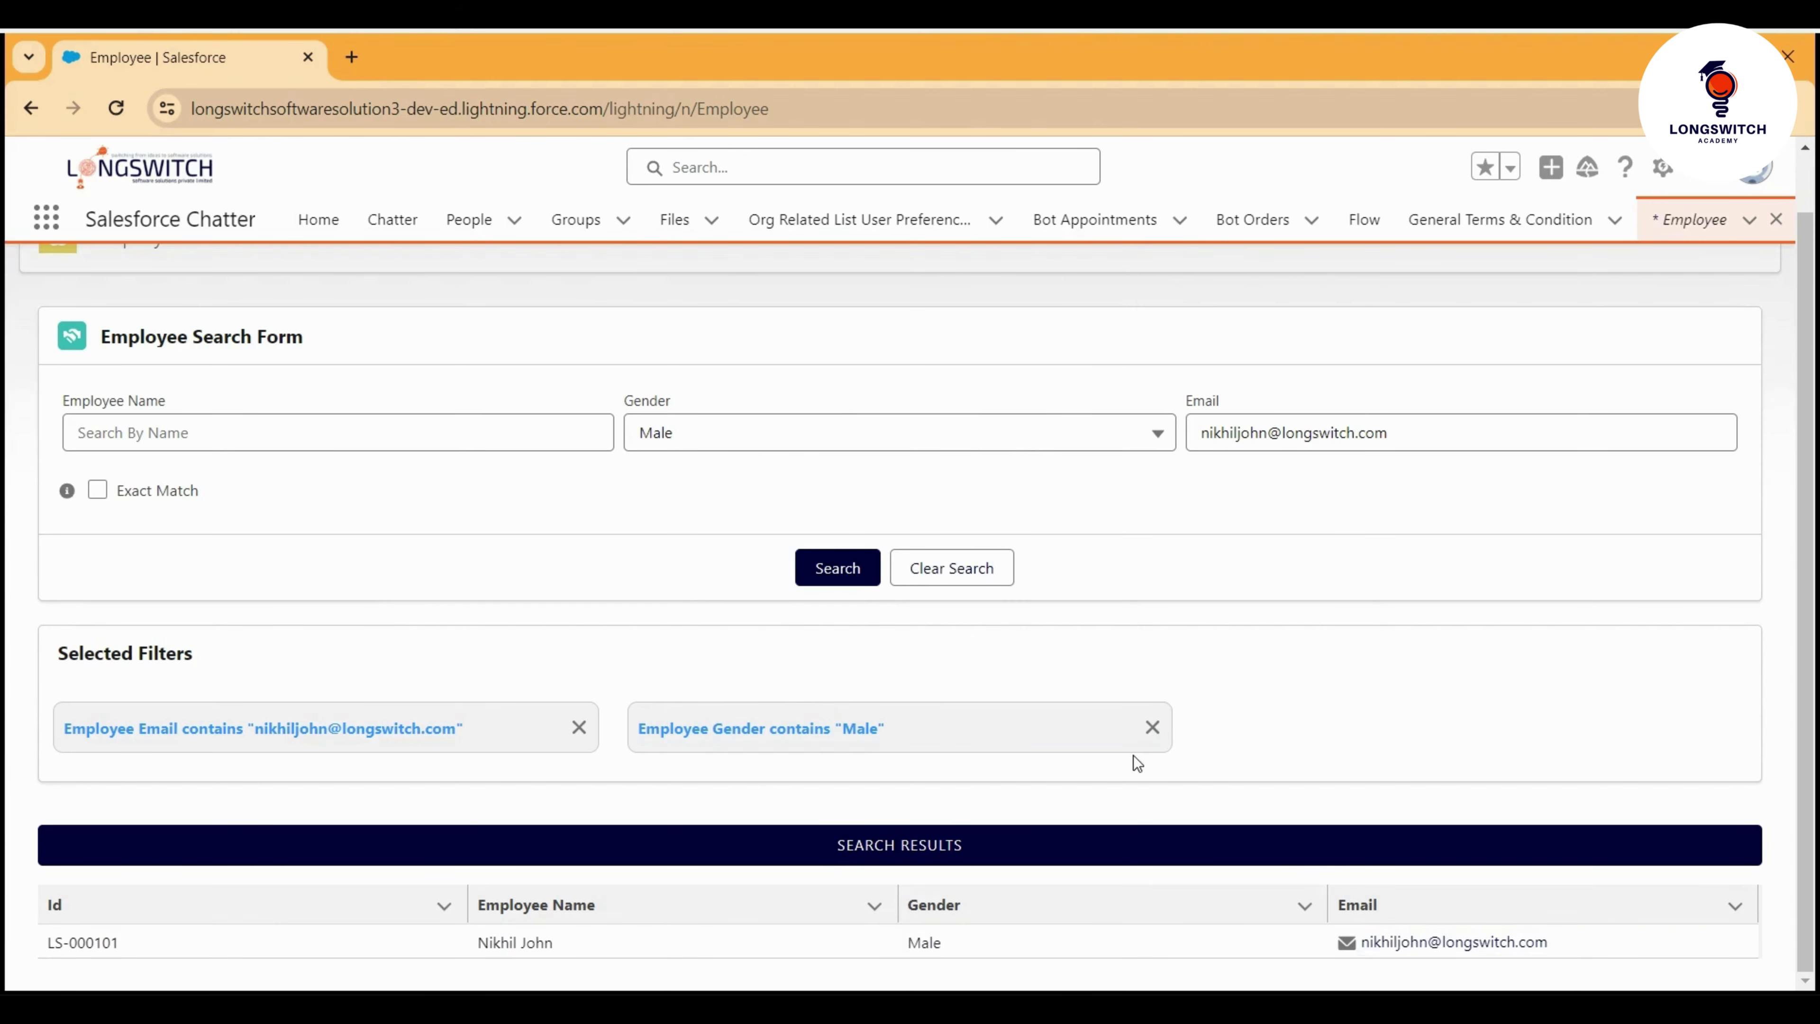
pyautogui.click(579, 728)
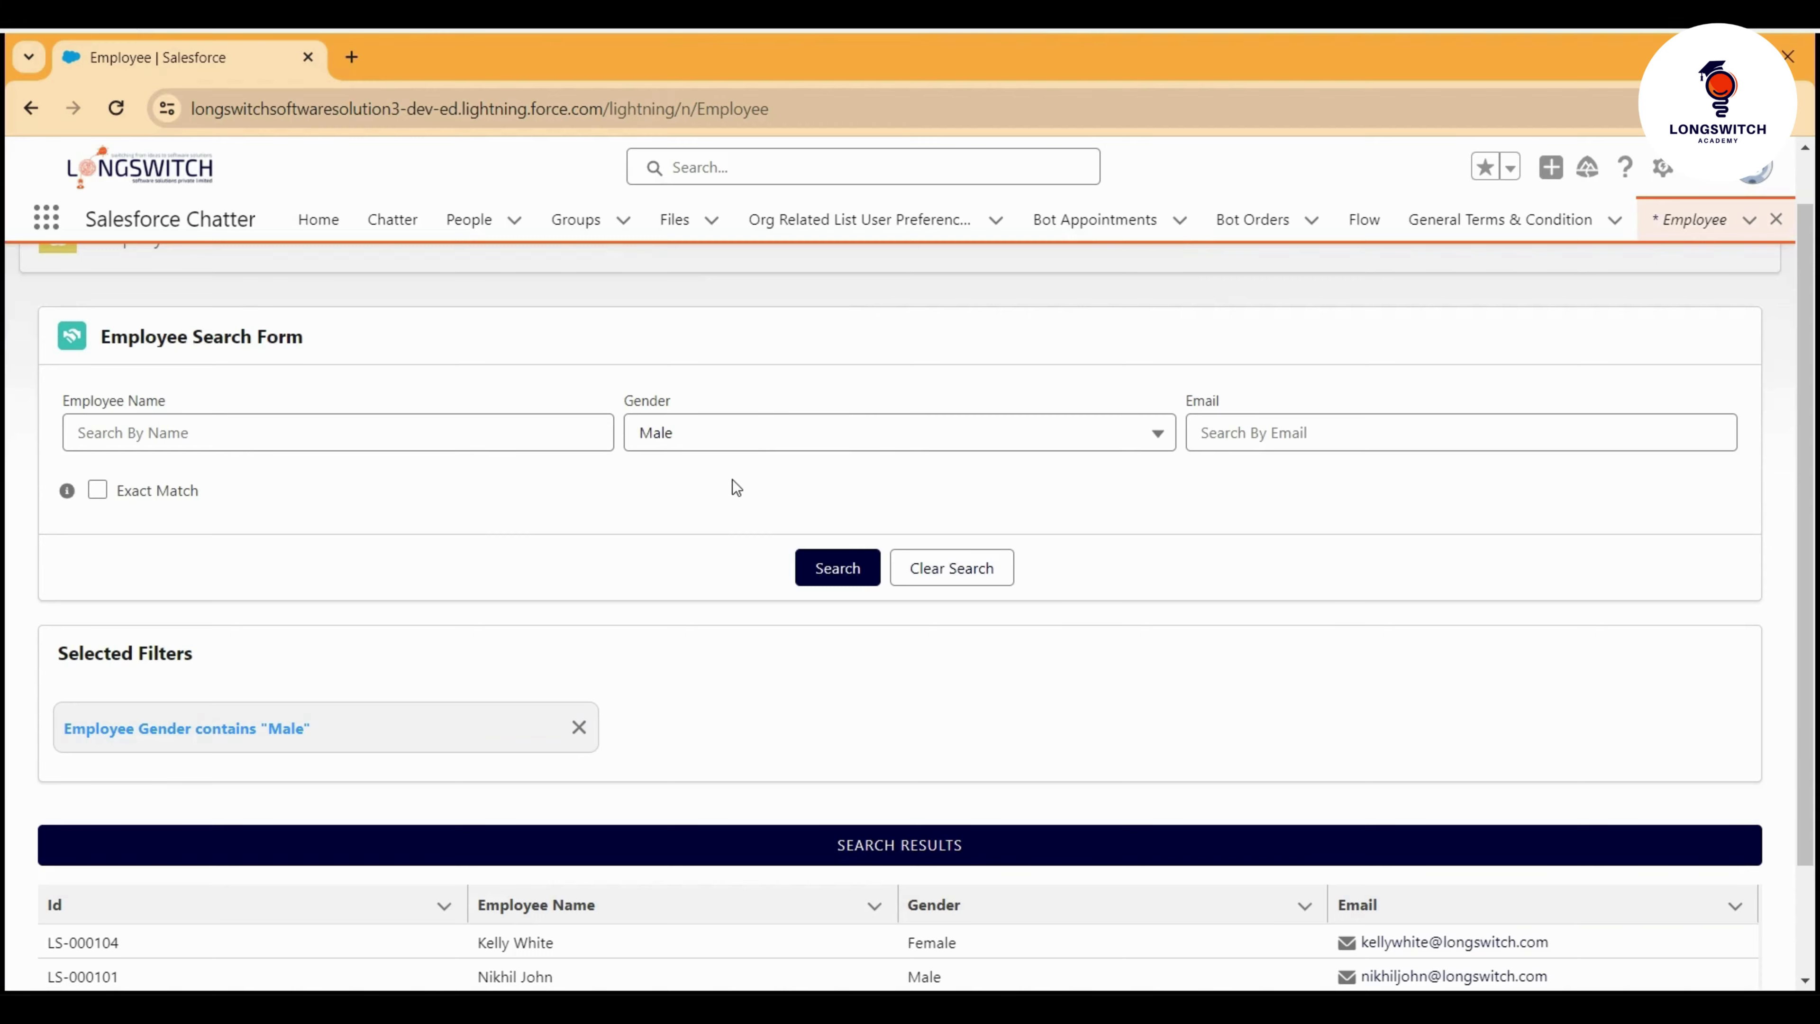
pyautogui.scroll(-2, 110, 535)
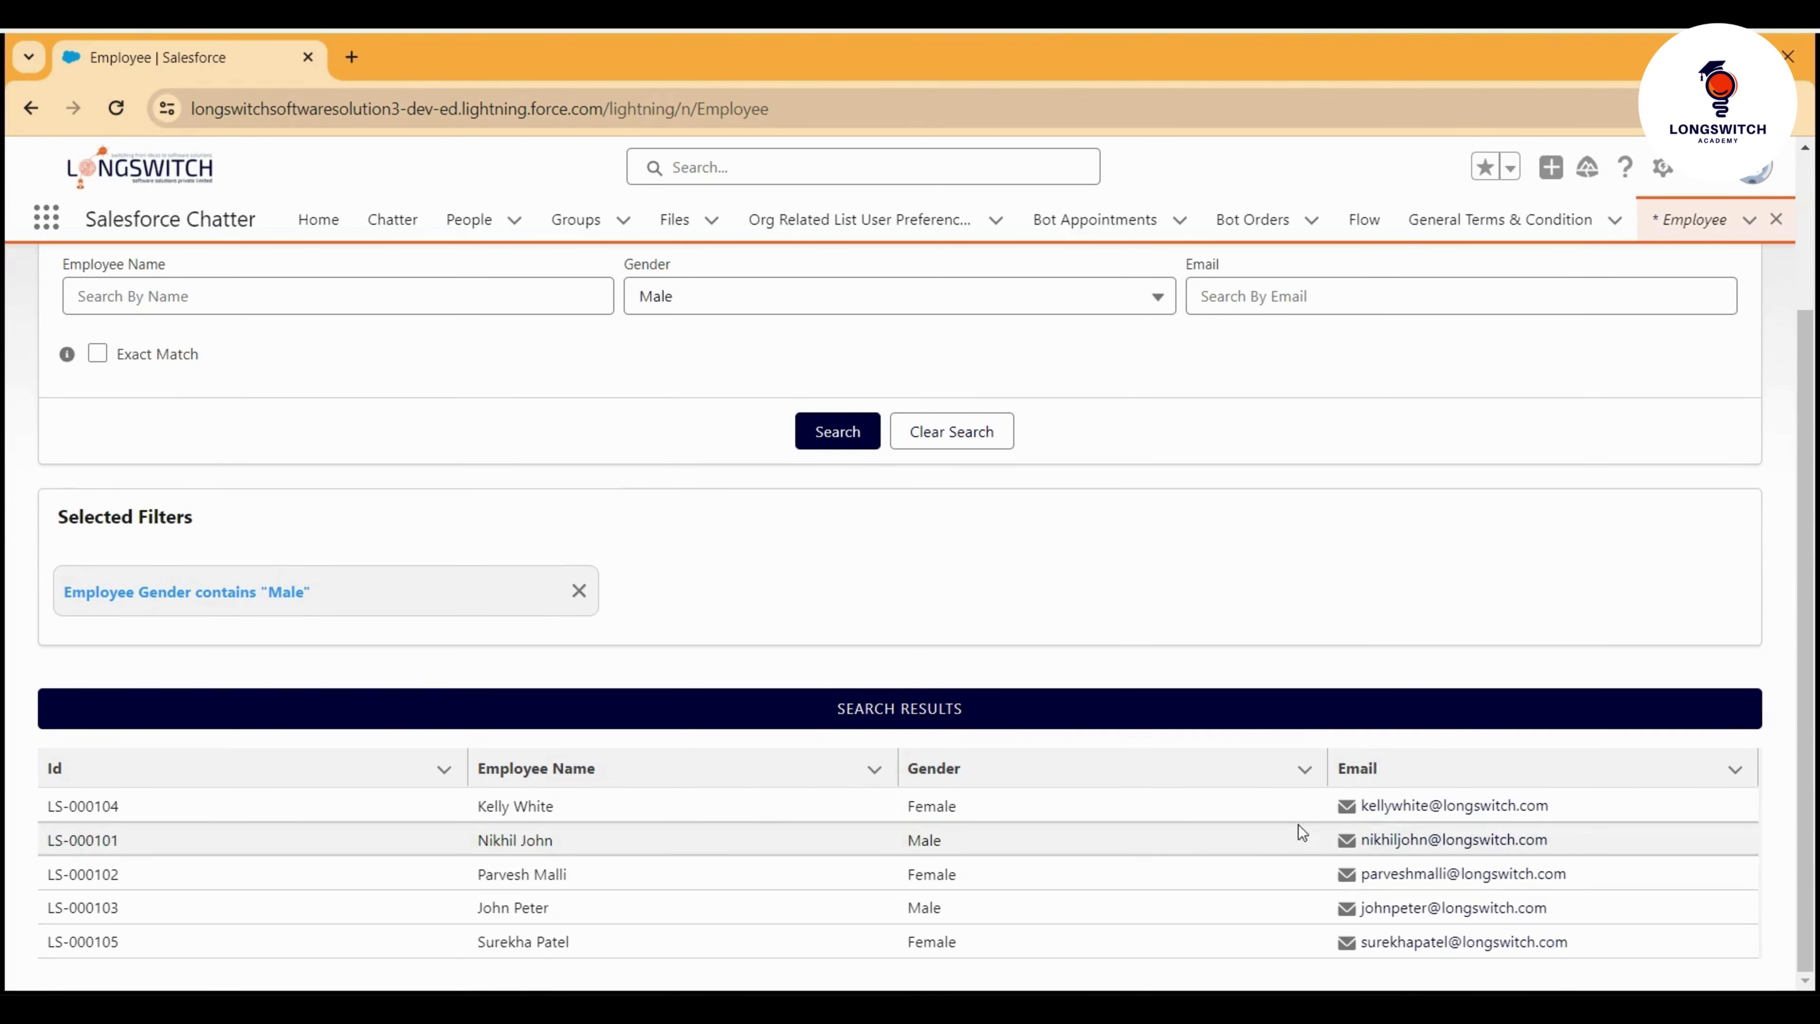
pyautogui.scroll(3, 897, 831)
pyautogui.scroll(-3, 822, 814)
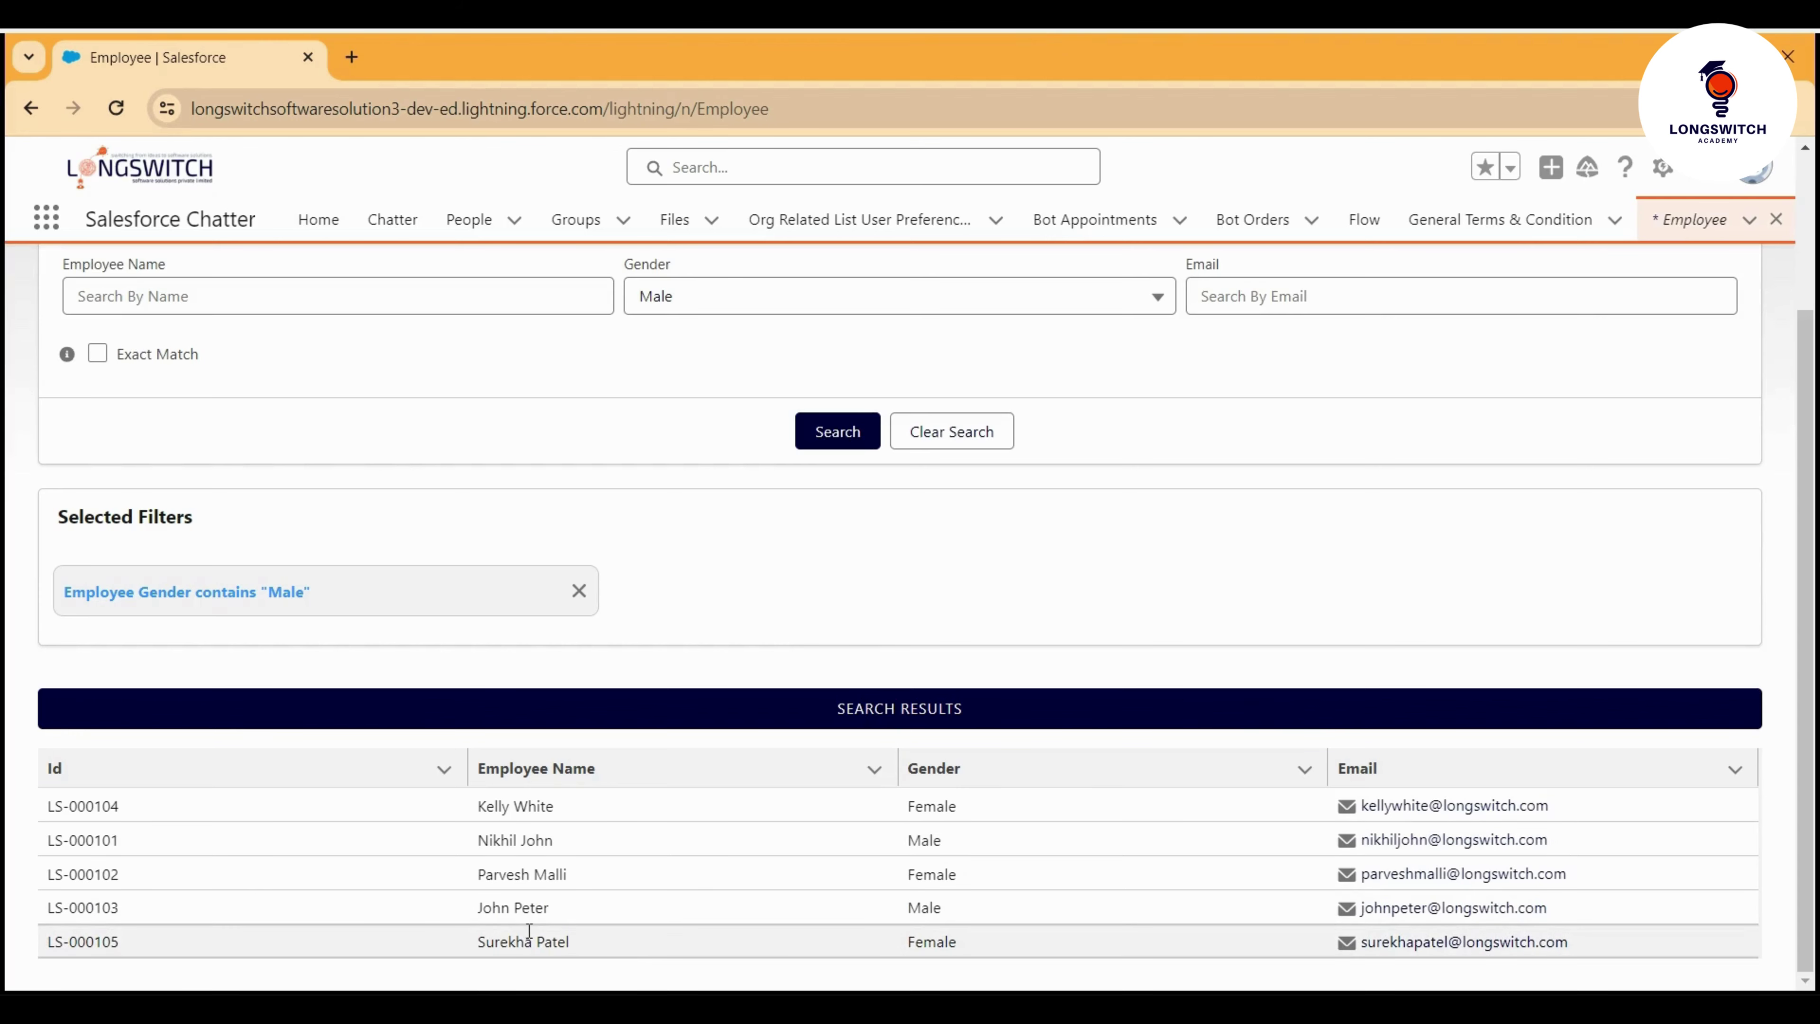
pyautogui.click(534, 808)
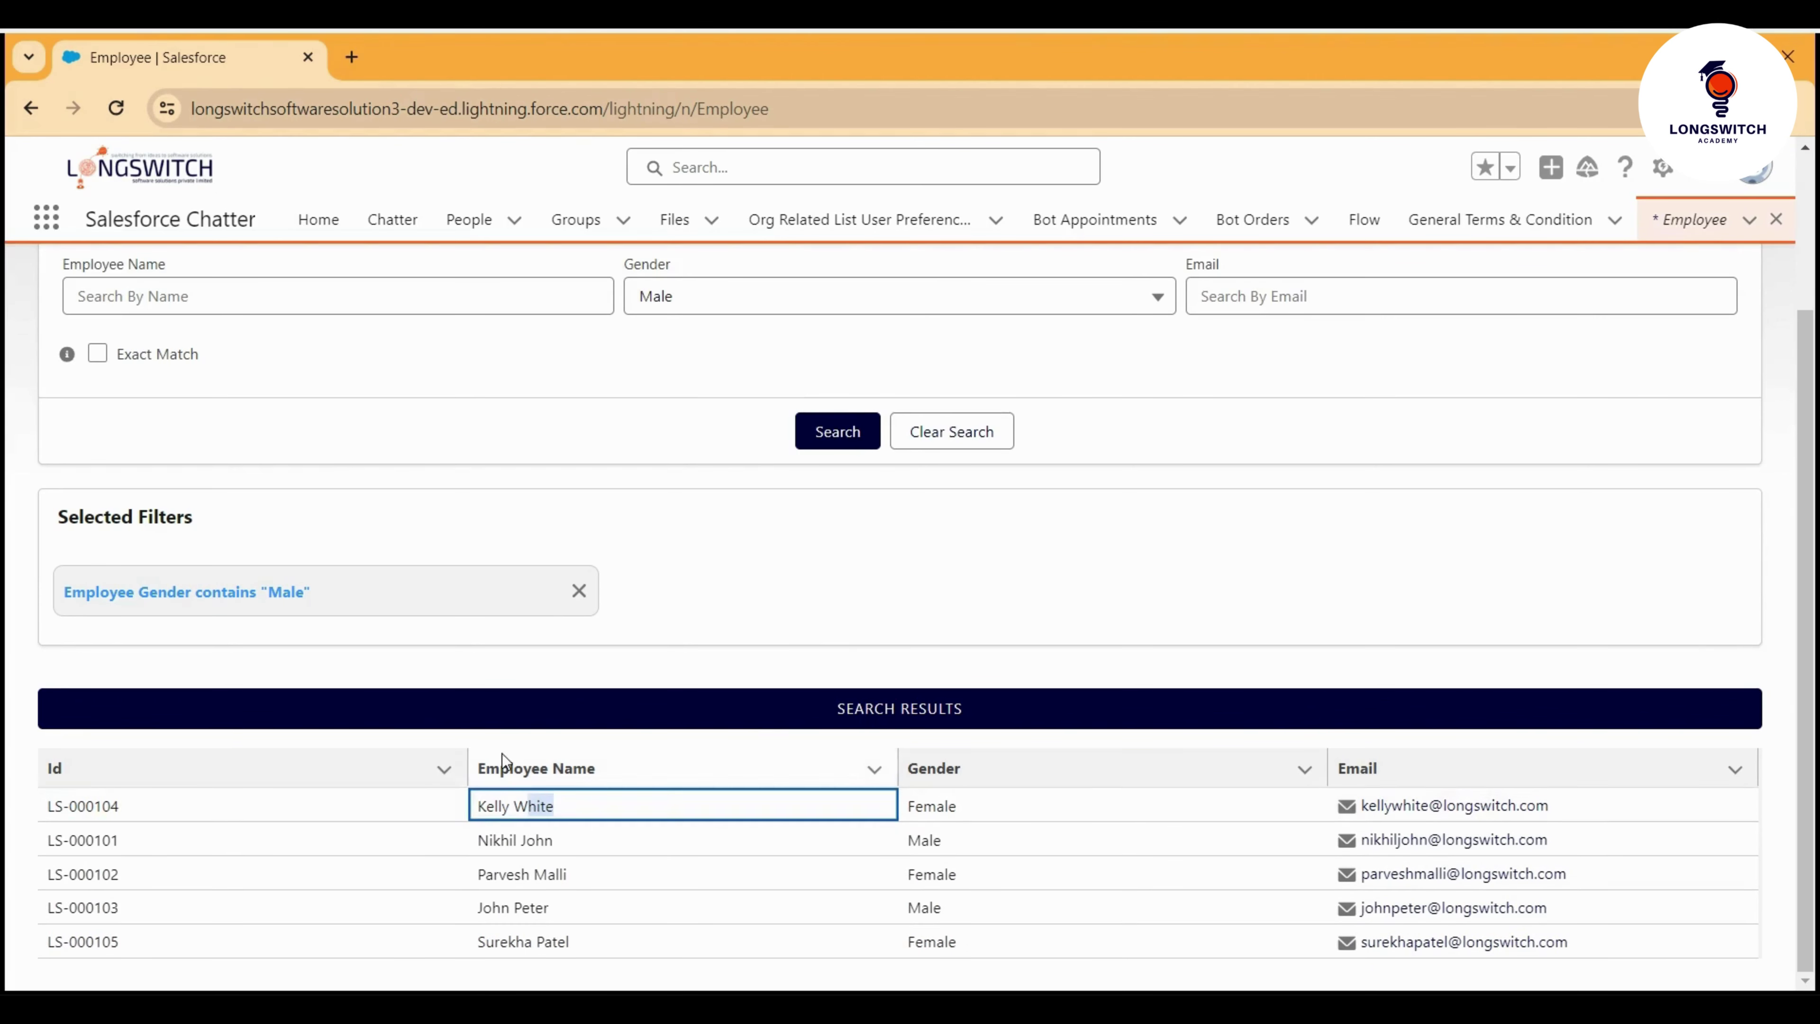
pyautogui.scroll(3, 256, 508)
pyautogui.click(258, 506)
pyautogui.write('whitw')
pyautogui.press('BackSpace')
pyautogui.write('e')
pyautogui.click(859, 645)
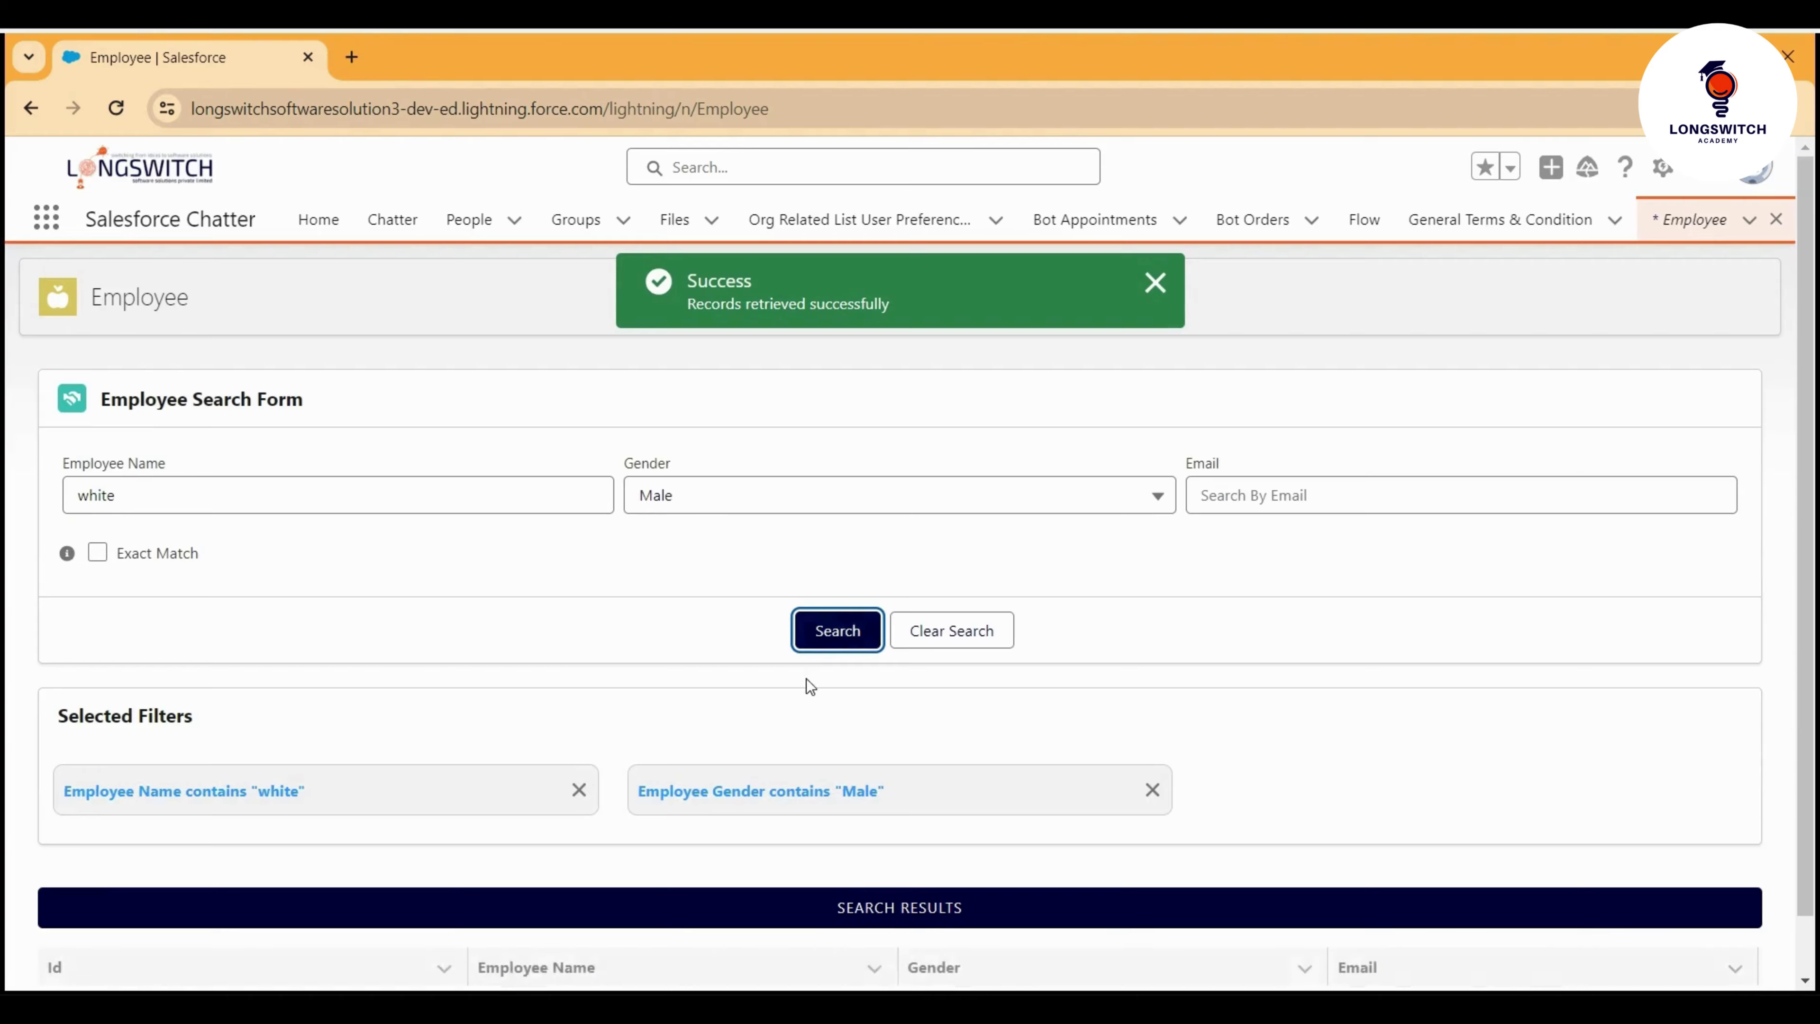
pyautogui.scroll(-1, 806, 688)
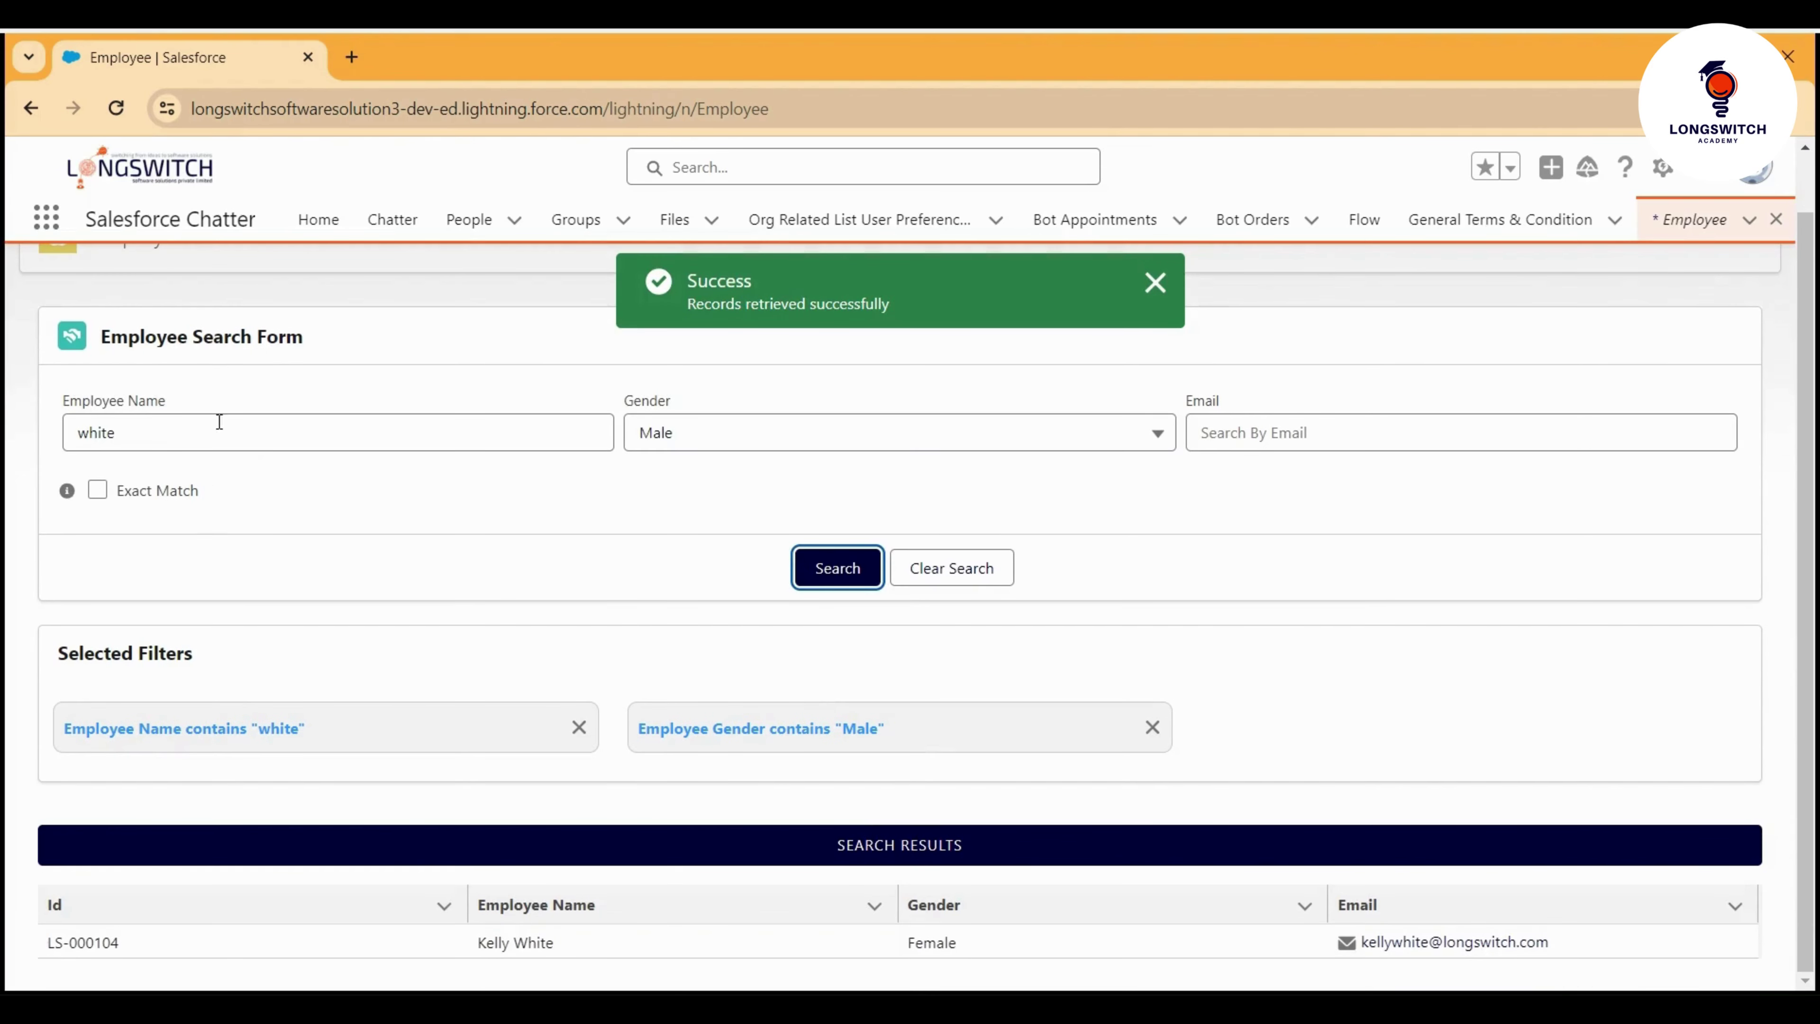